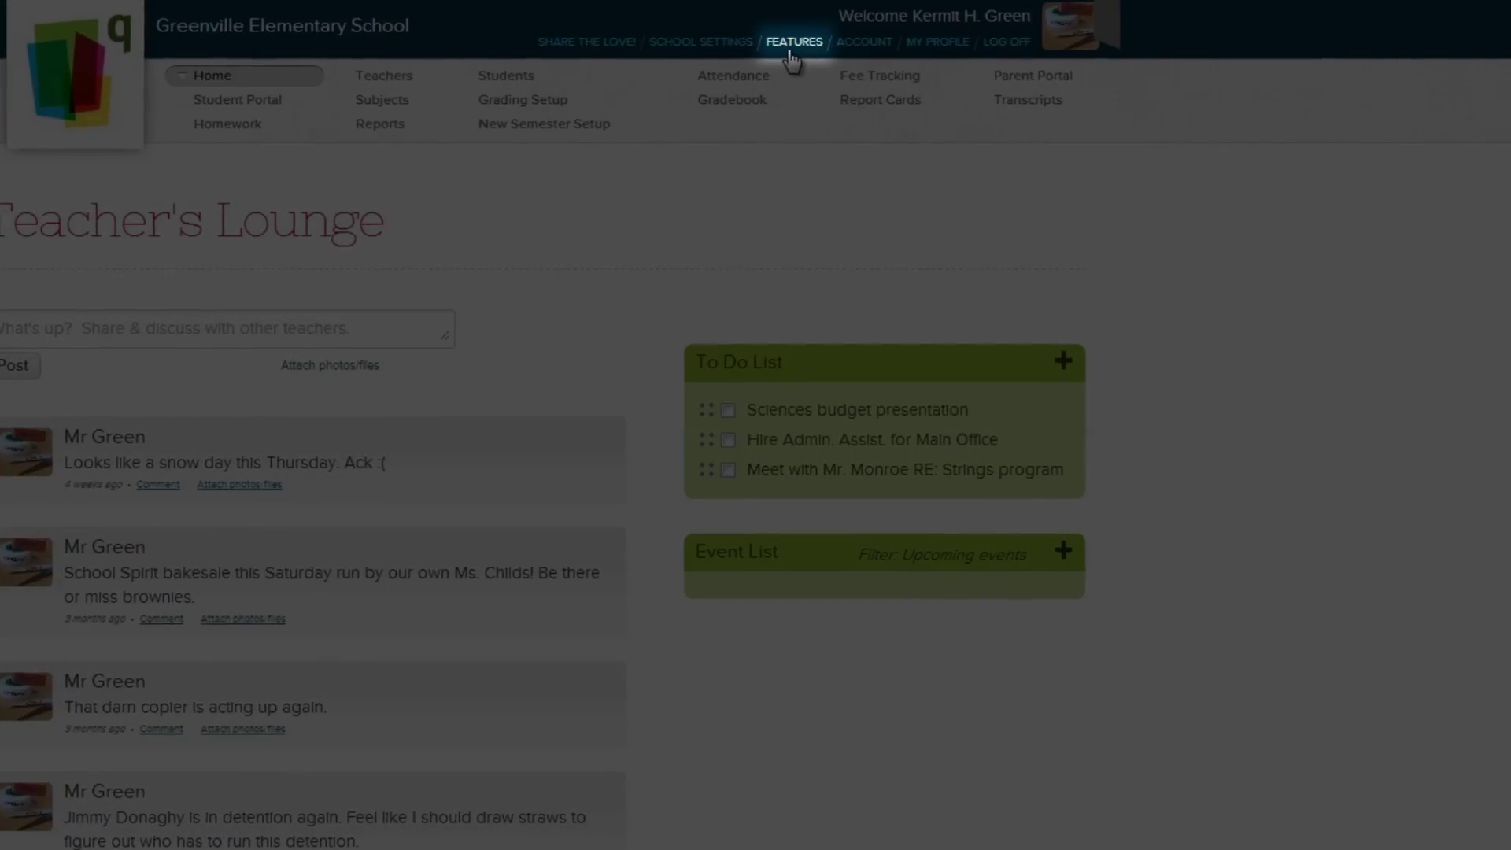
- Enable the Admissions feature under the Apollo plan
click(791, 43)
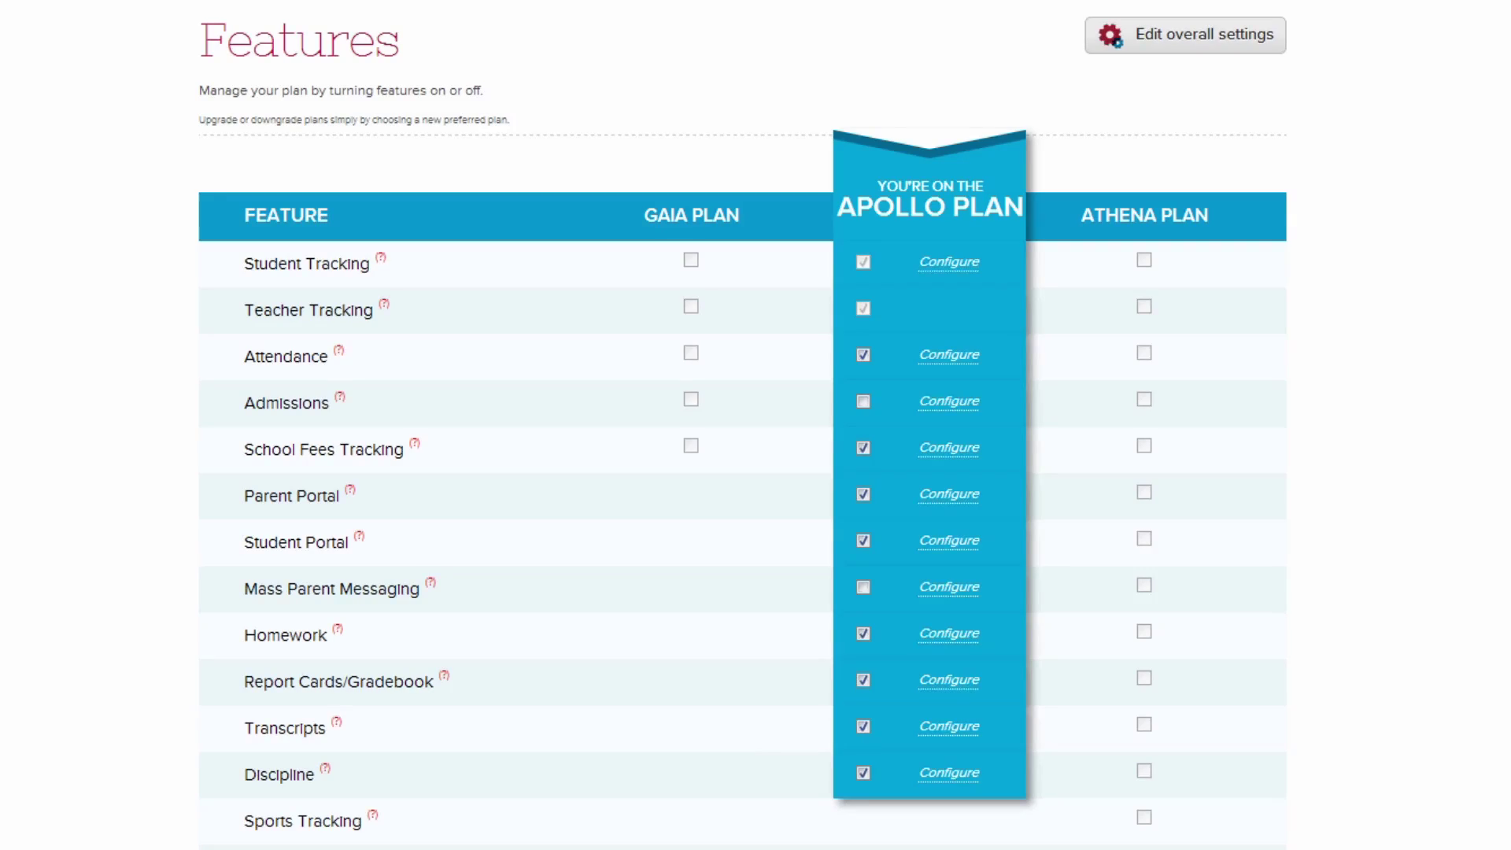
click(864, 401)
click(935, 405)
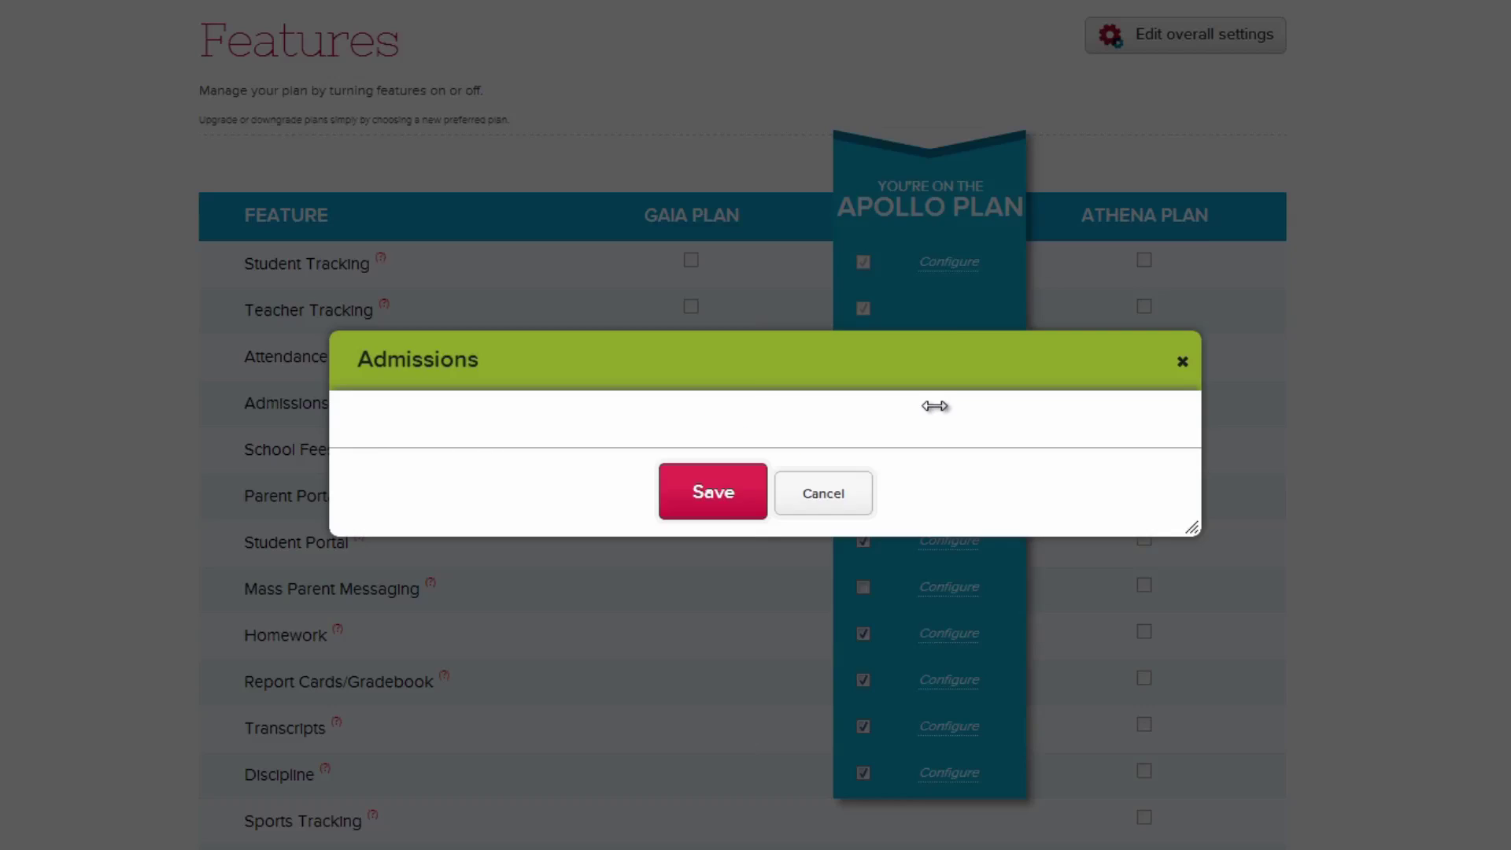
- Add the second staff member as both admissions manager and report user, and save
click(932, 396)
text(Mrs Green)
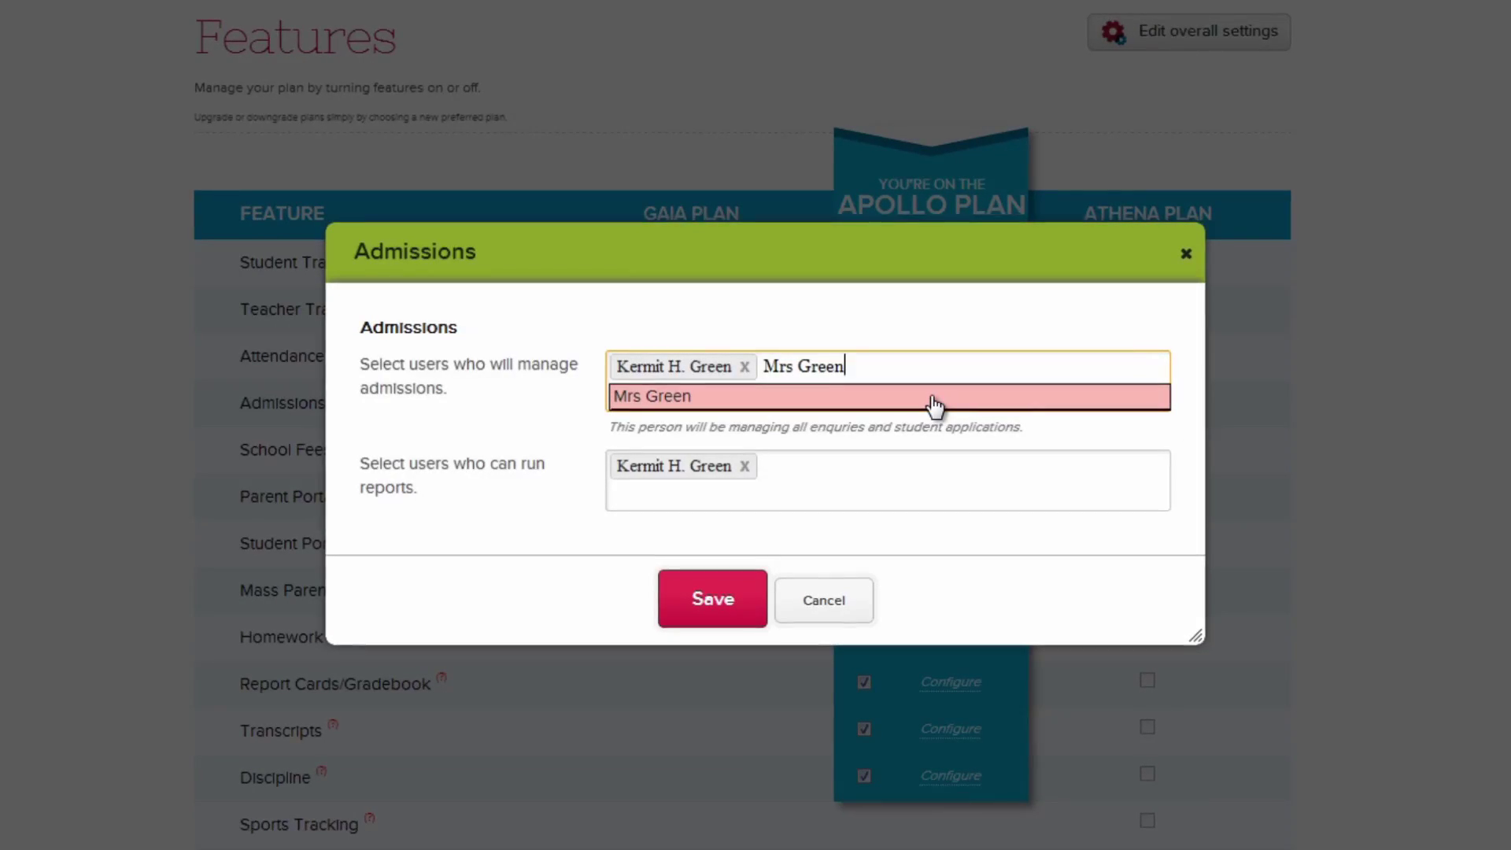
click(933, 396)
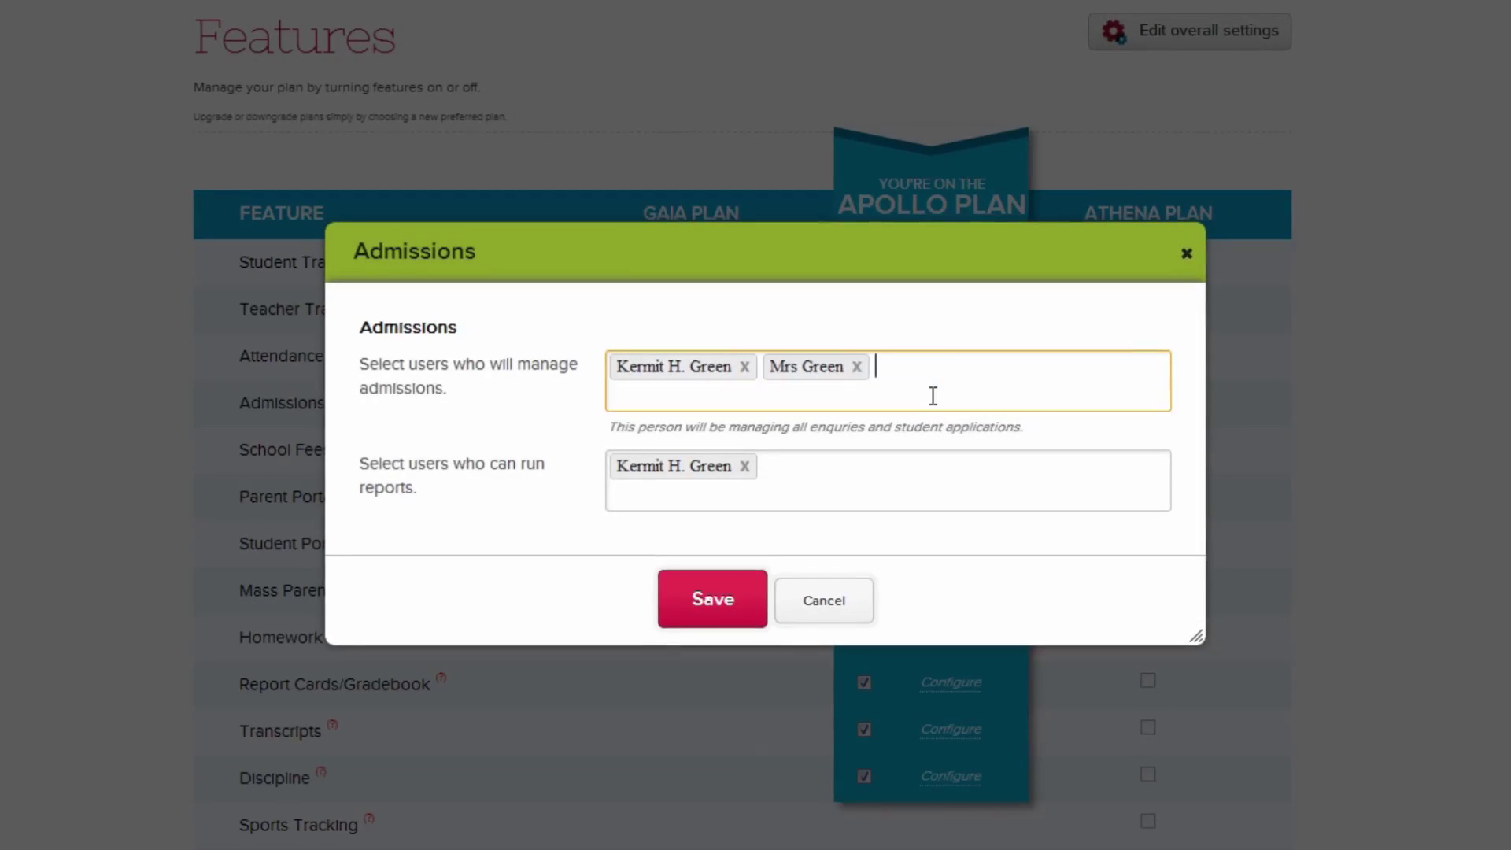
click(951, 472)
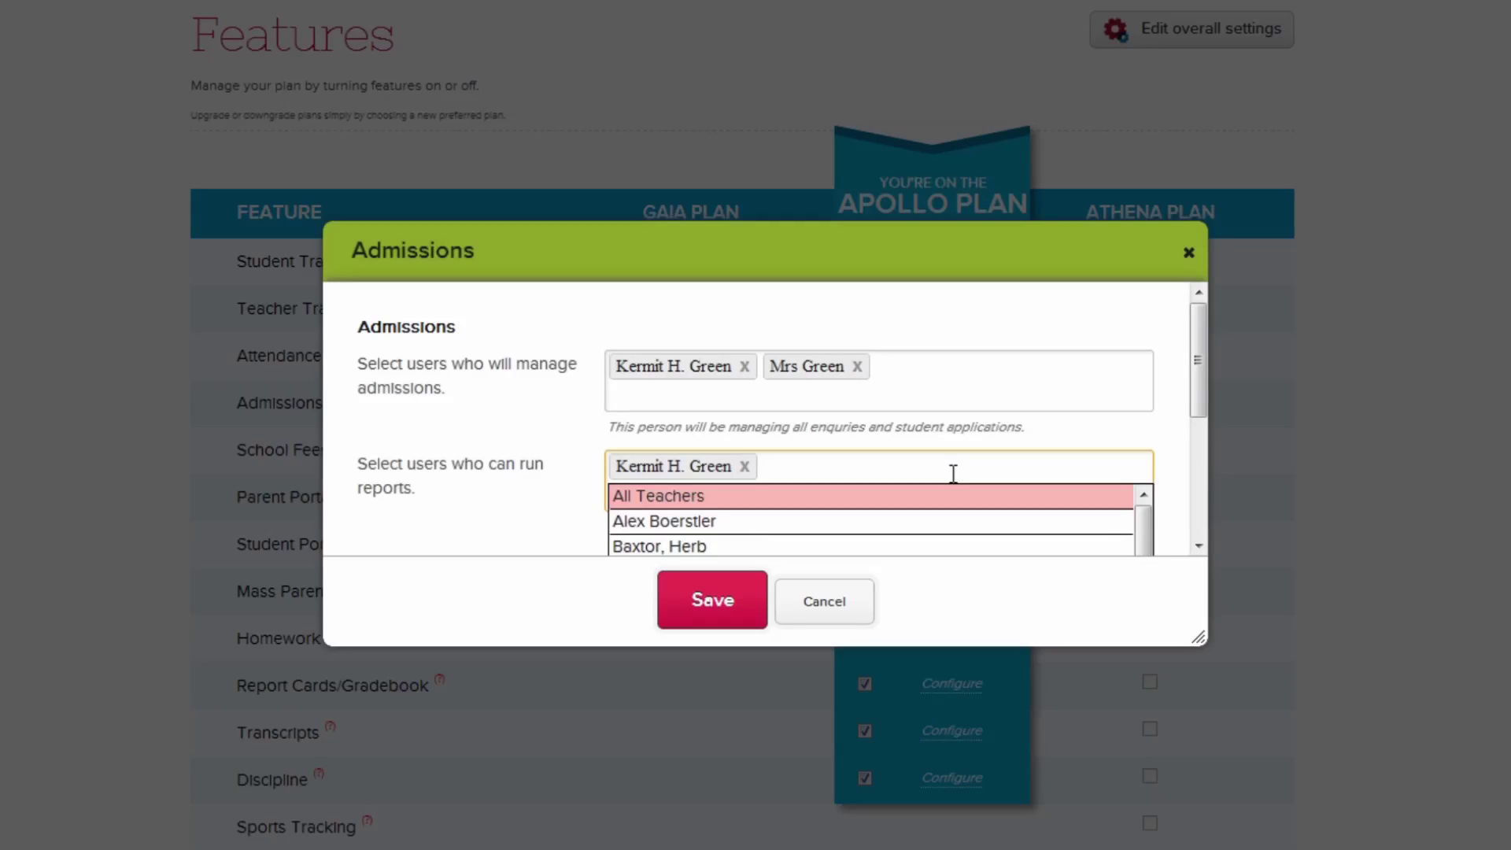
text(Mrs Green)
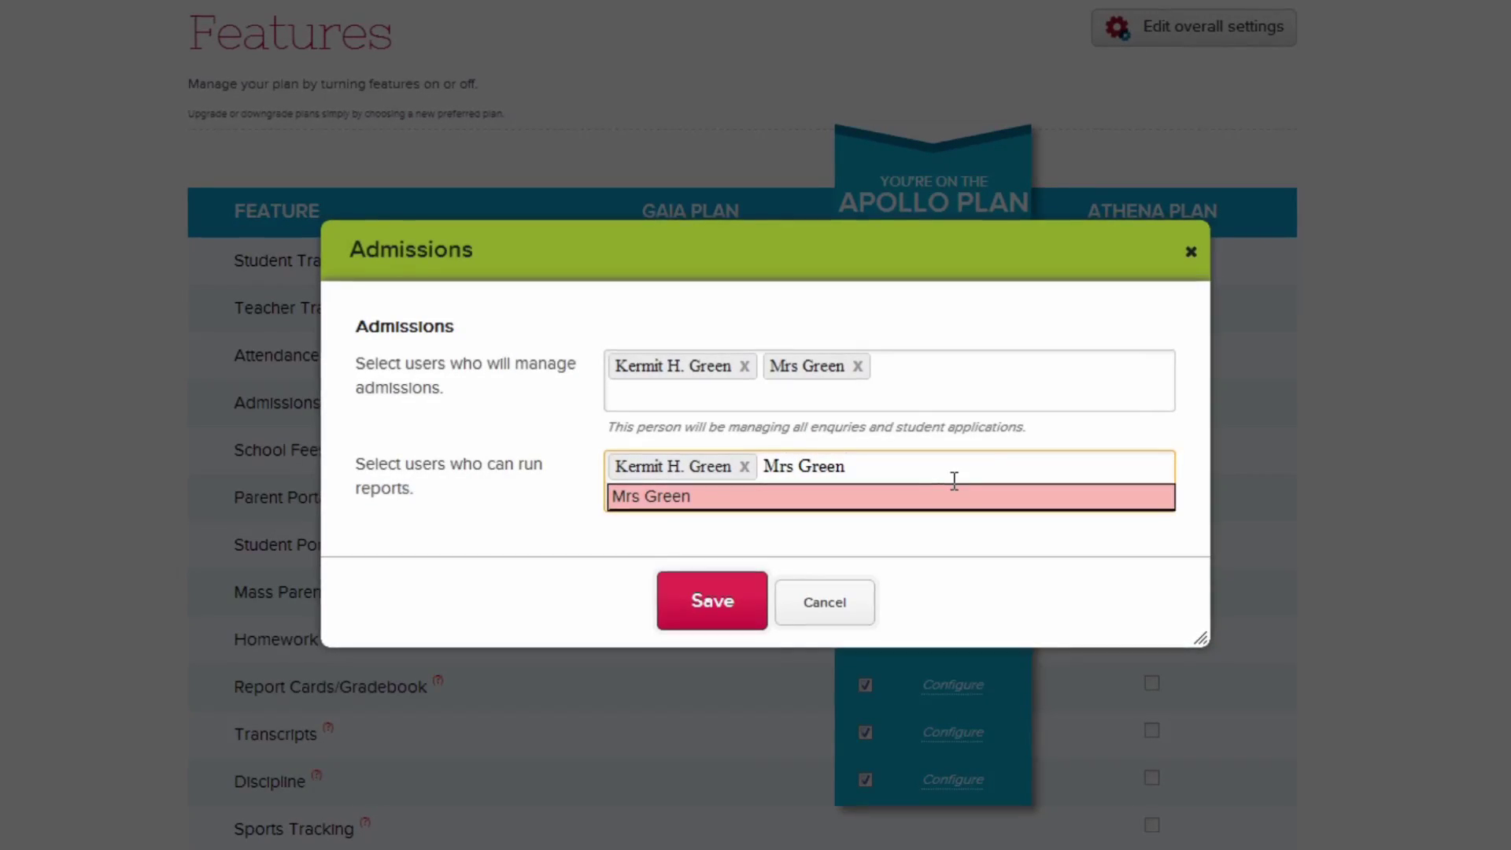
click(952, 489)
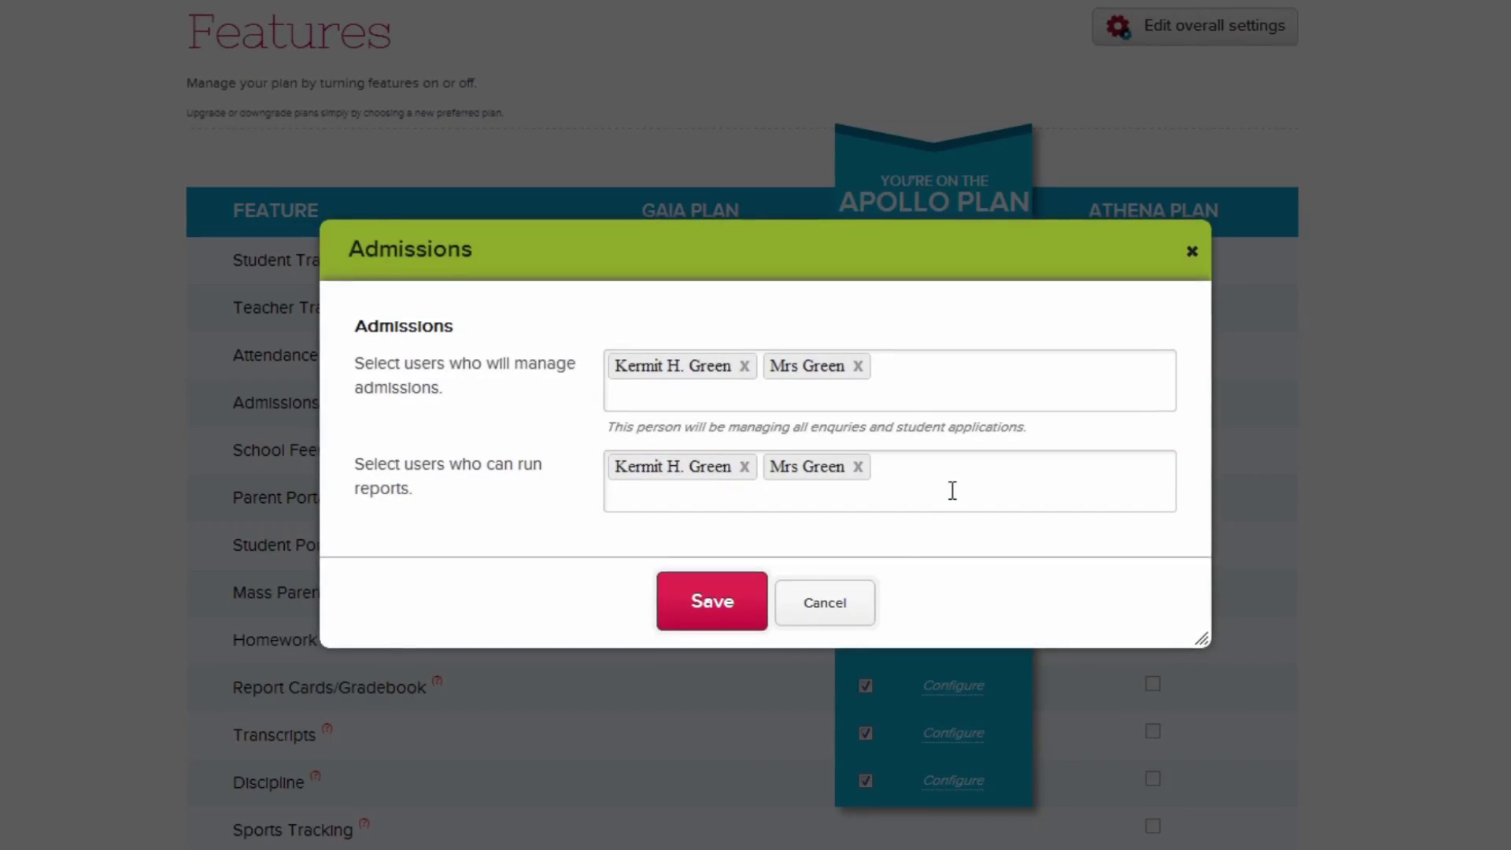
click(744, 600)
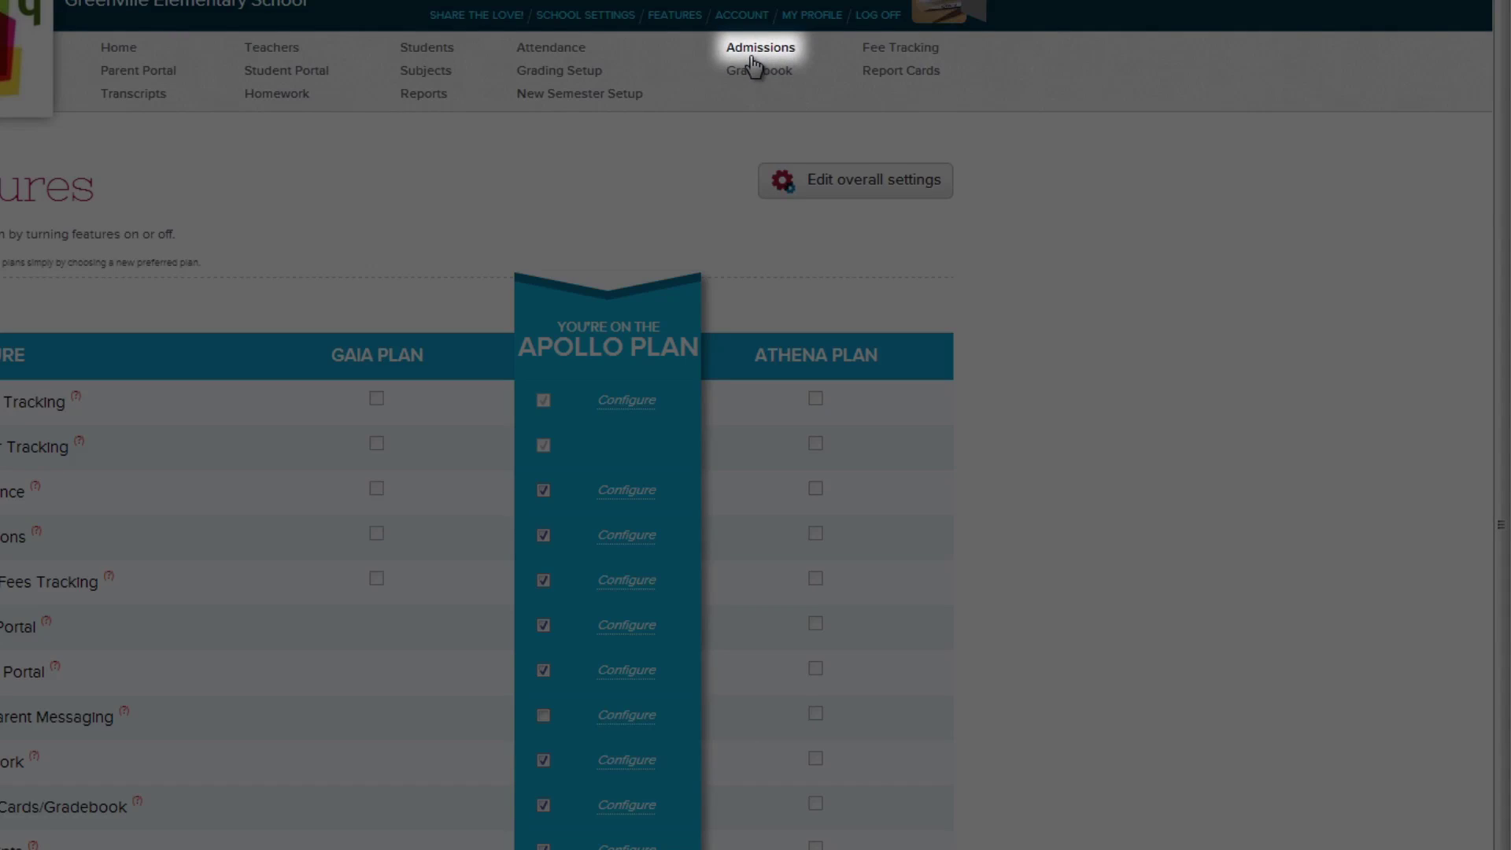
- Go to Admissions to view the School Inquiries list
click(753, 57)
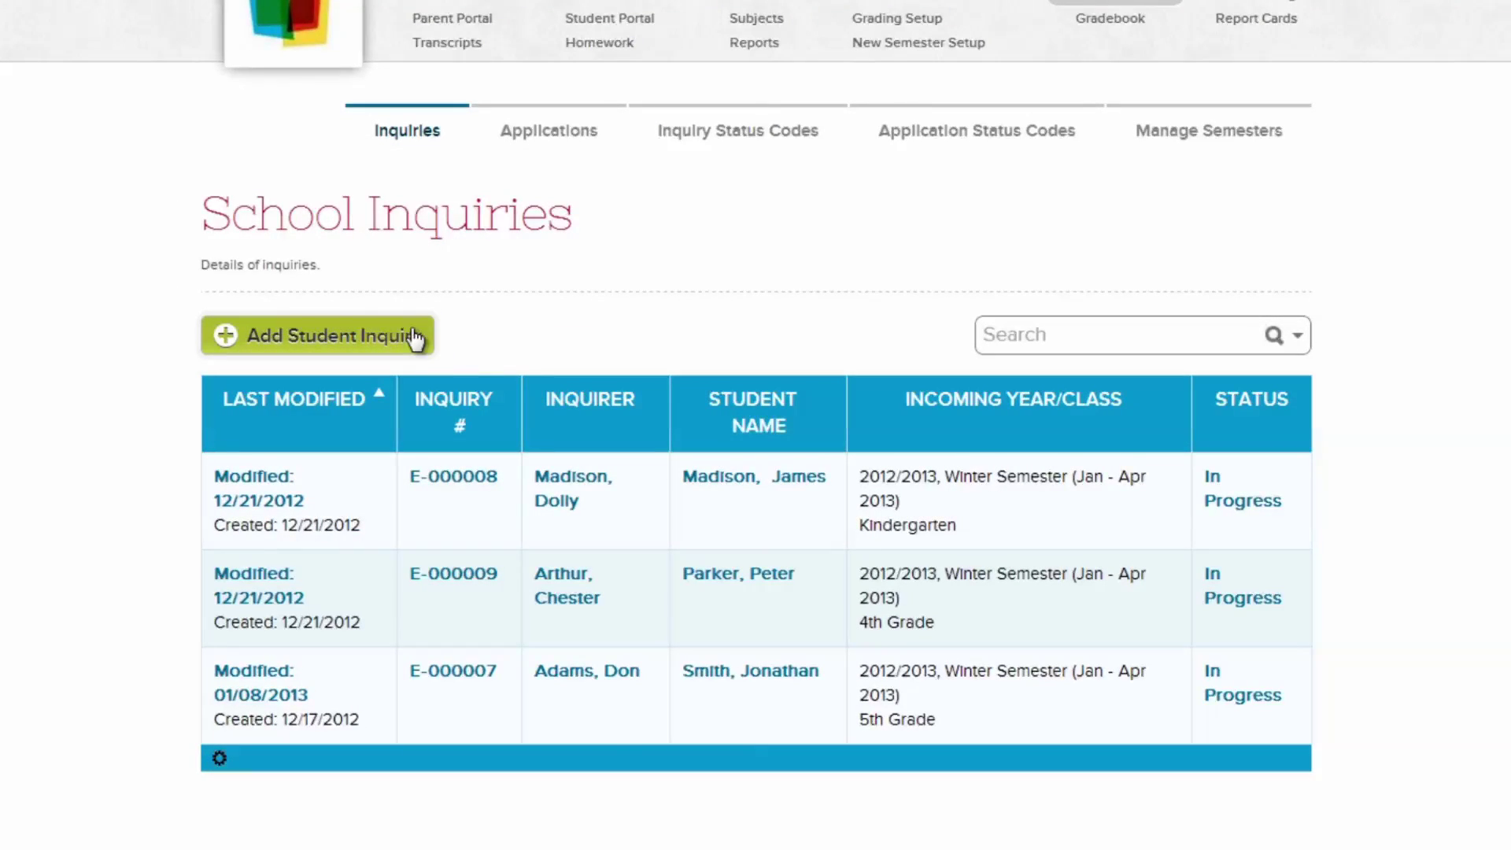
- Start a new inquiry from the student's father, entering his name, phone number and e-mail
click(415, 339)
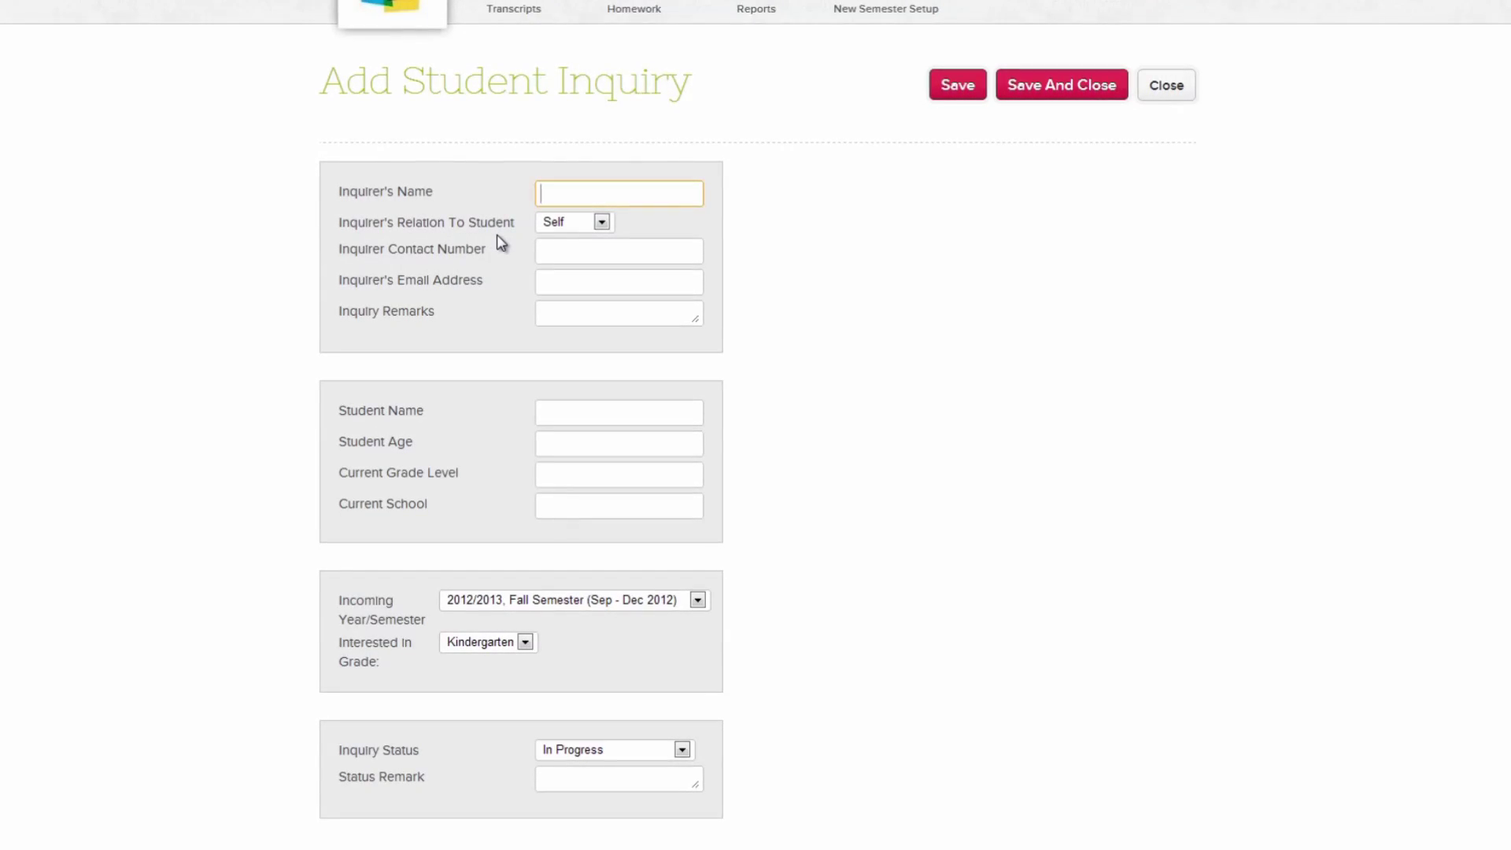
click(551, 225)
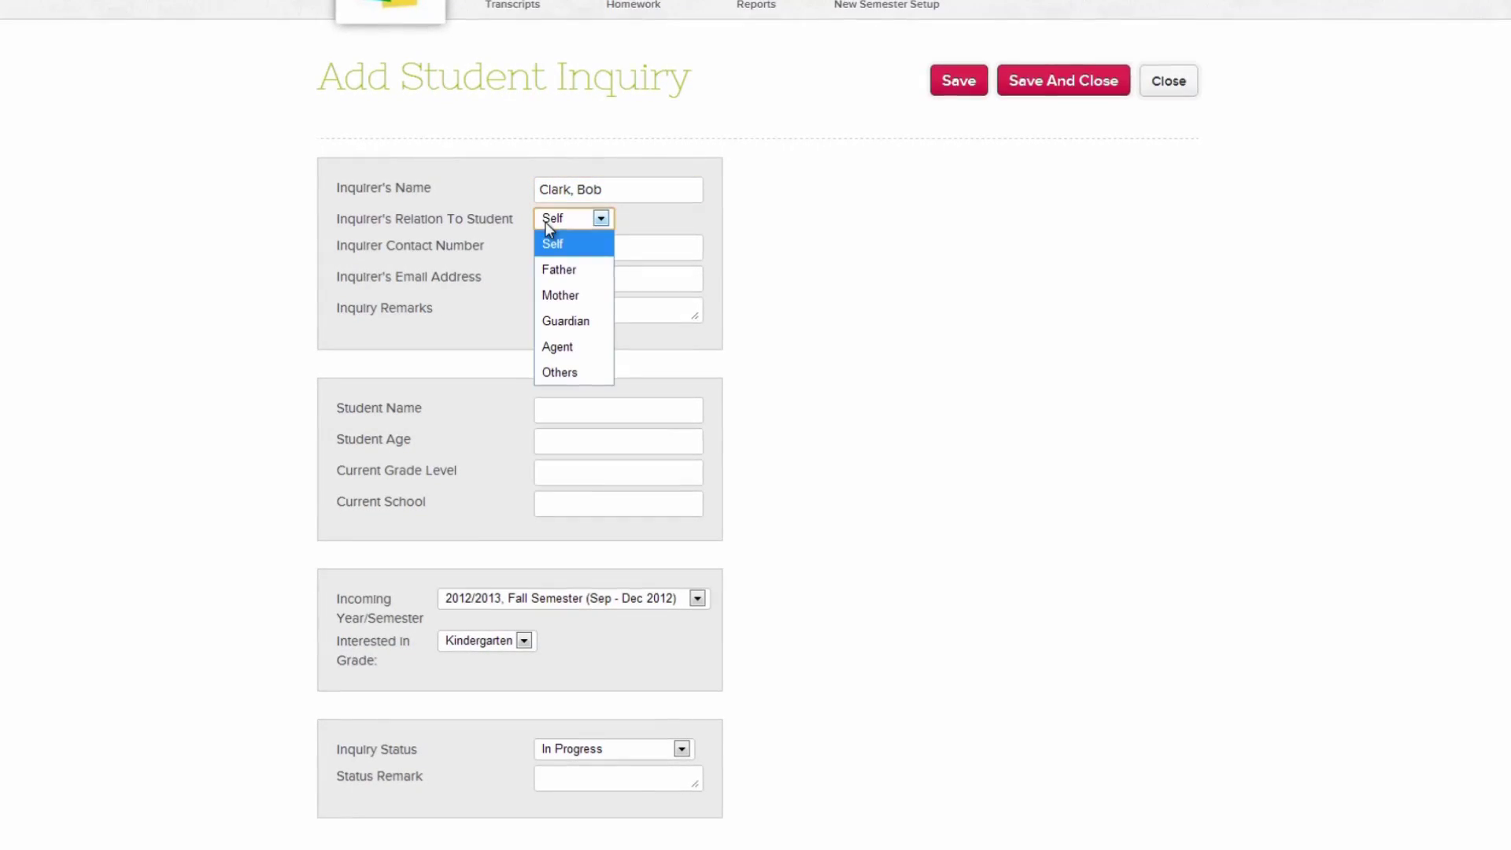
click(559, 269)
click(616, 244)
text(617-555-0168)
key(Tab)
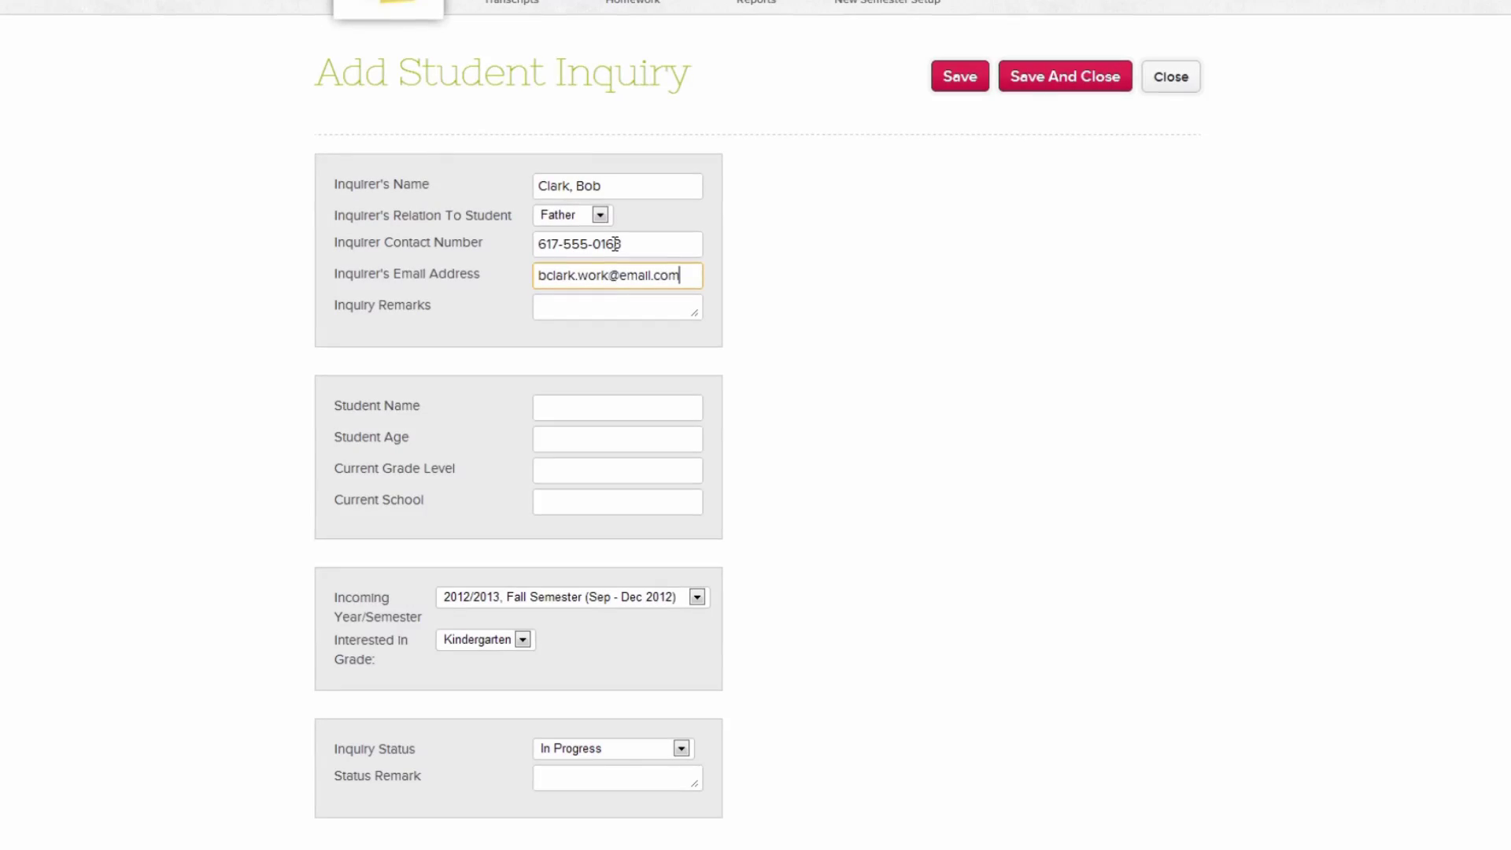
- Enter the student's name, age 10, grade 4 and current school Cypress Lake Elementary
click(660, 408)
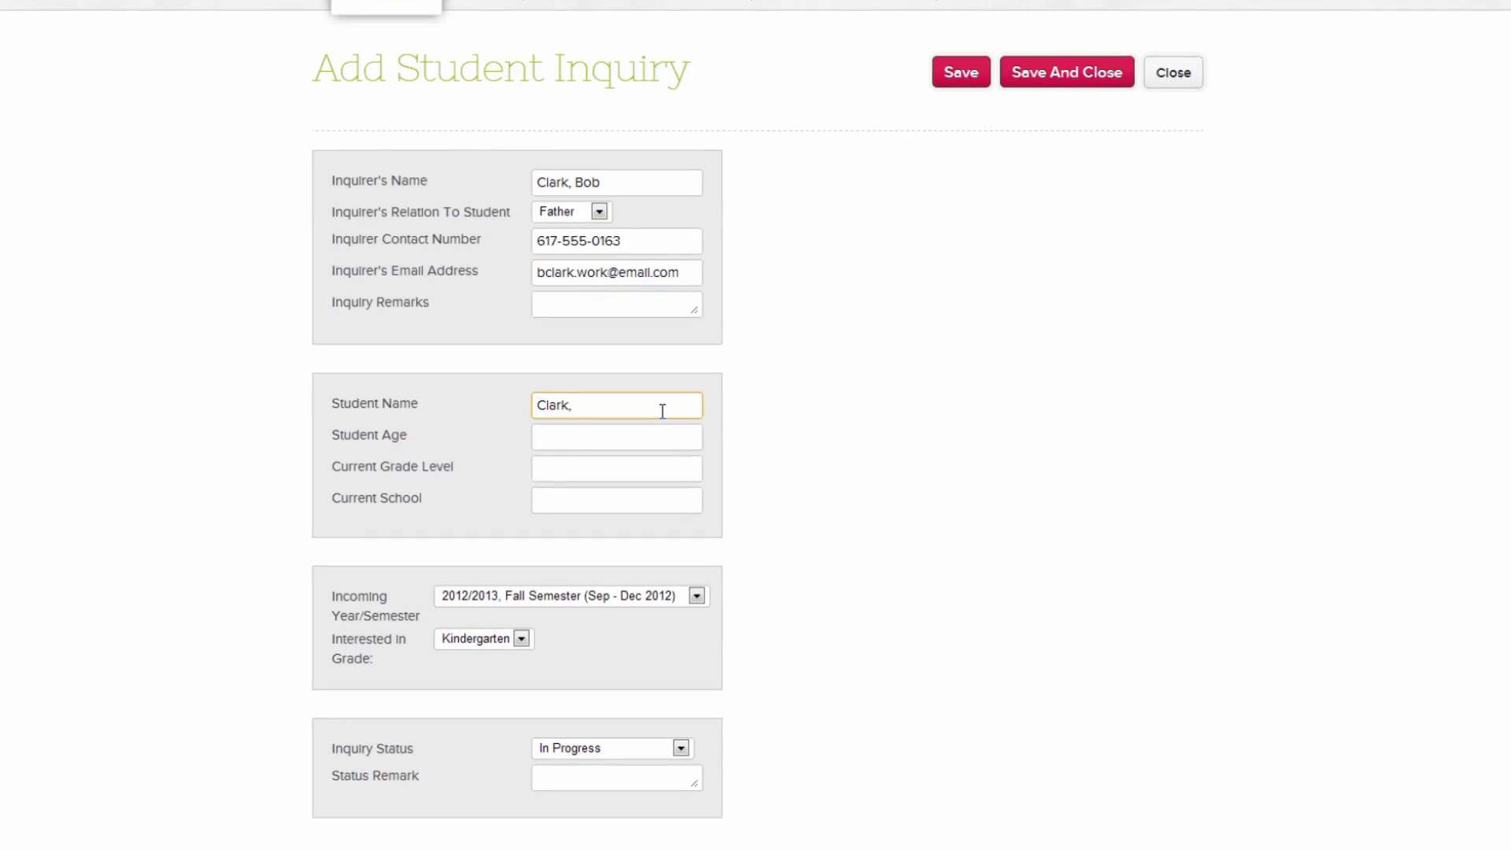
key(Tab)
text(10)
key(Tab)
text(4)
key(Tab)
text(Cypress Lake Elementary)
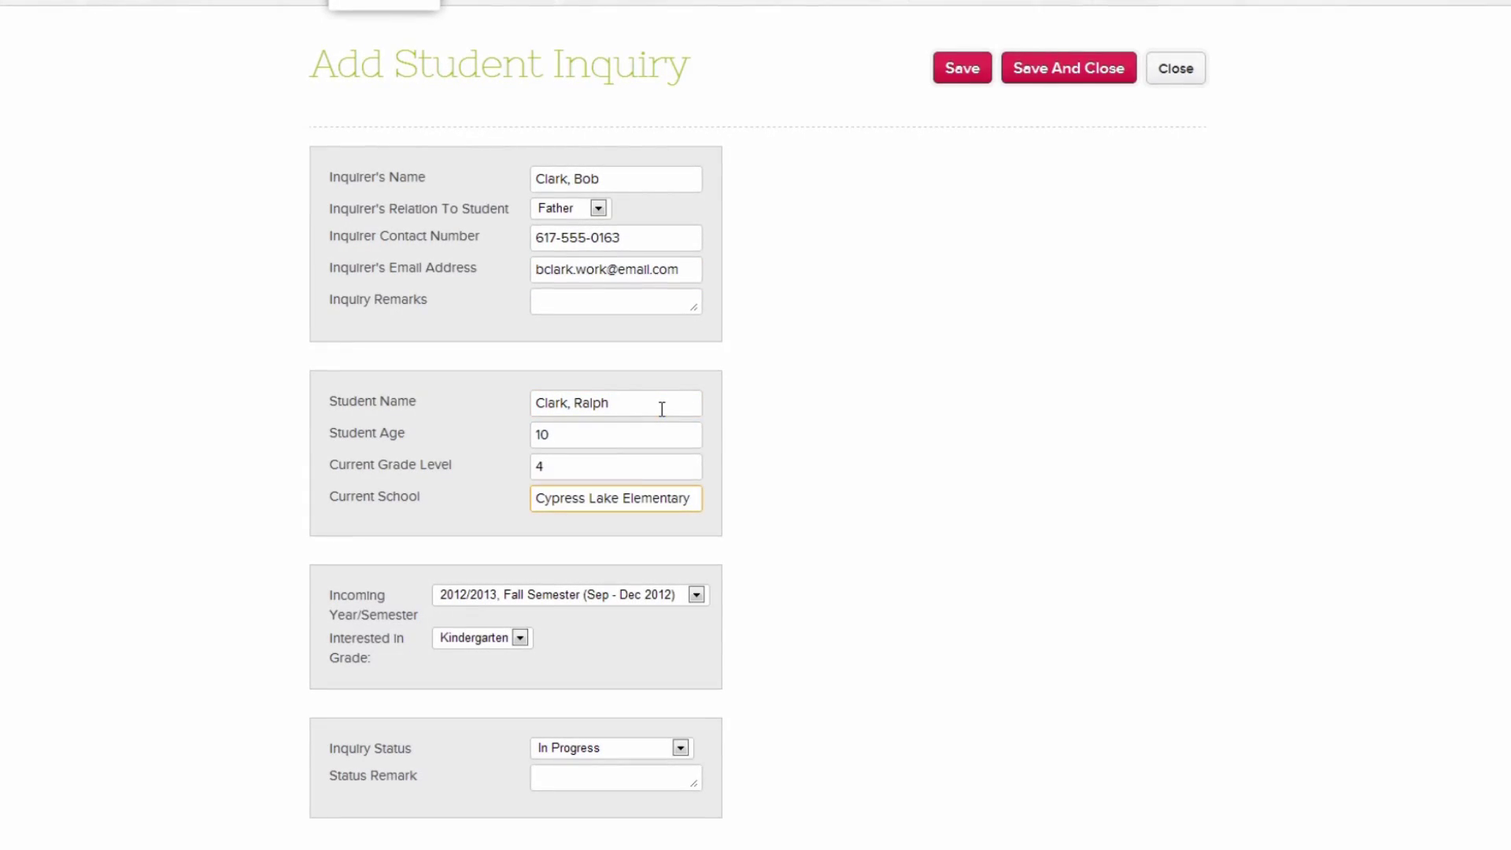
- Choose the 2012/2013 Winter Semester and 4th Grade, keeping the status In Progress
click(675, 592)
click(691, 643)
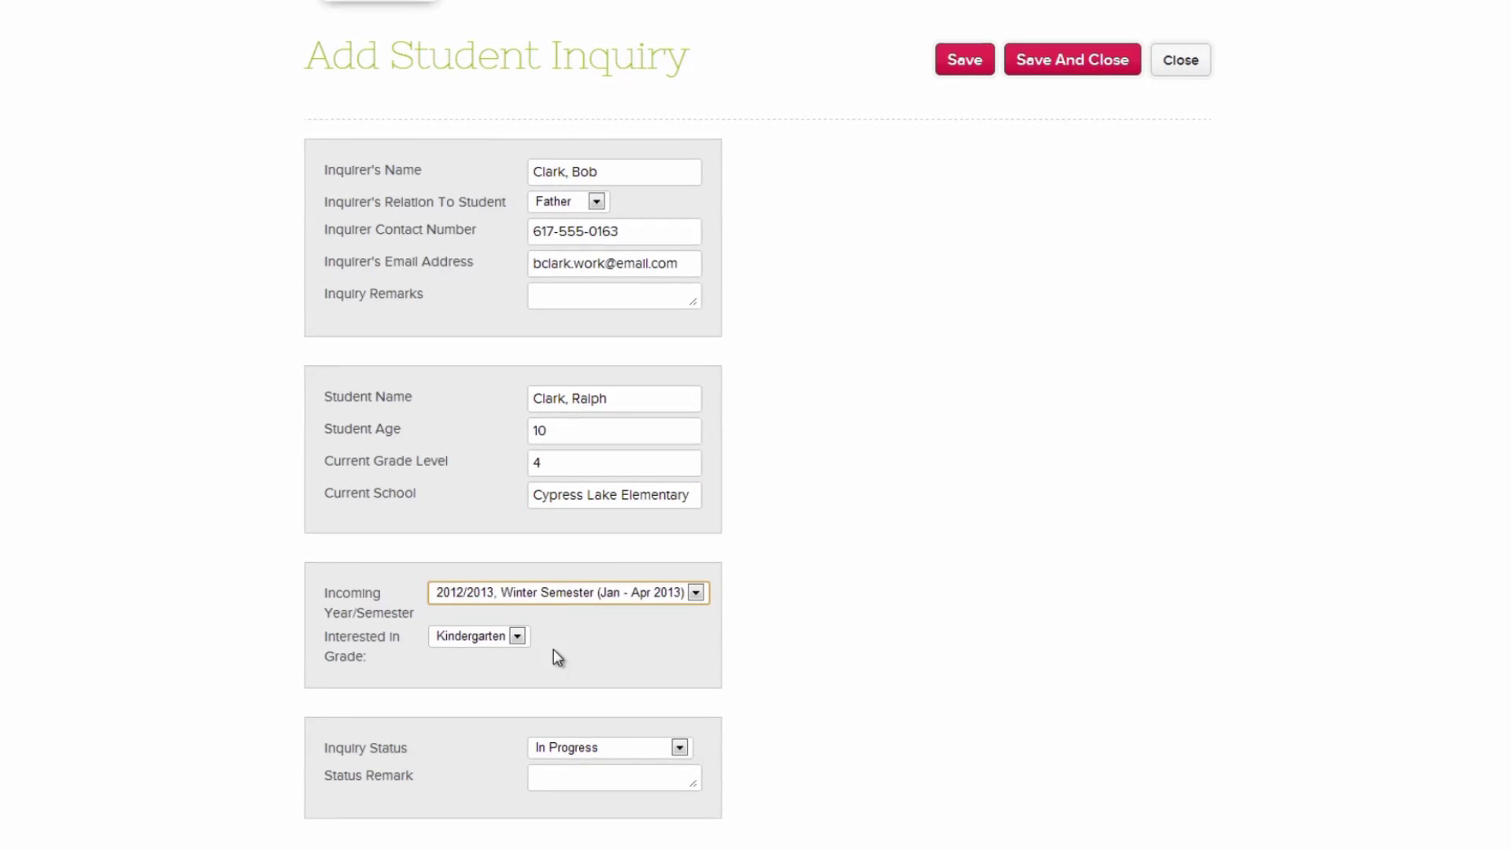
click(518, 636)
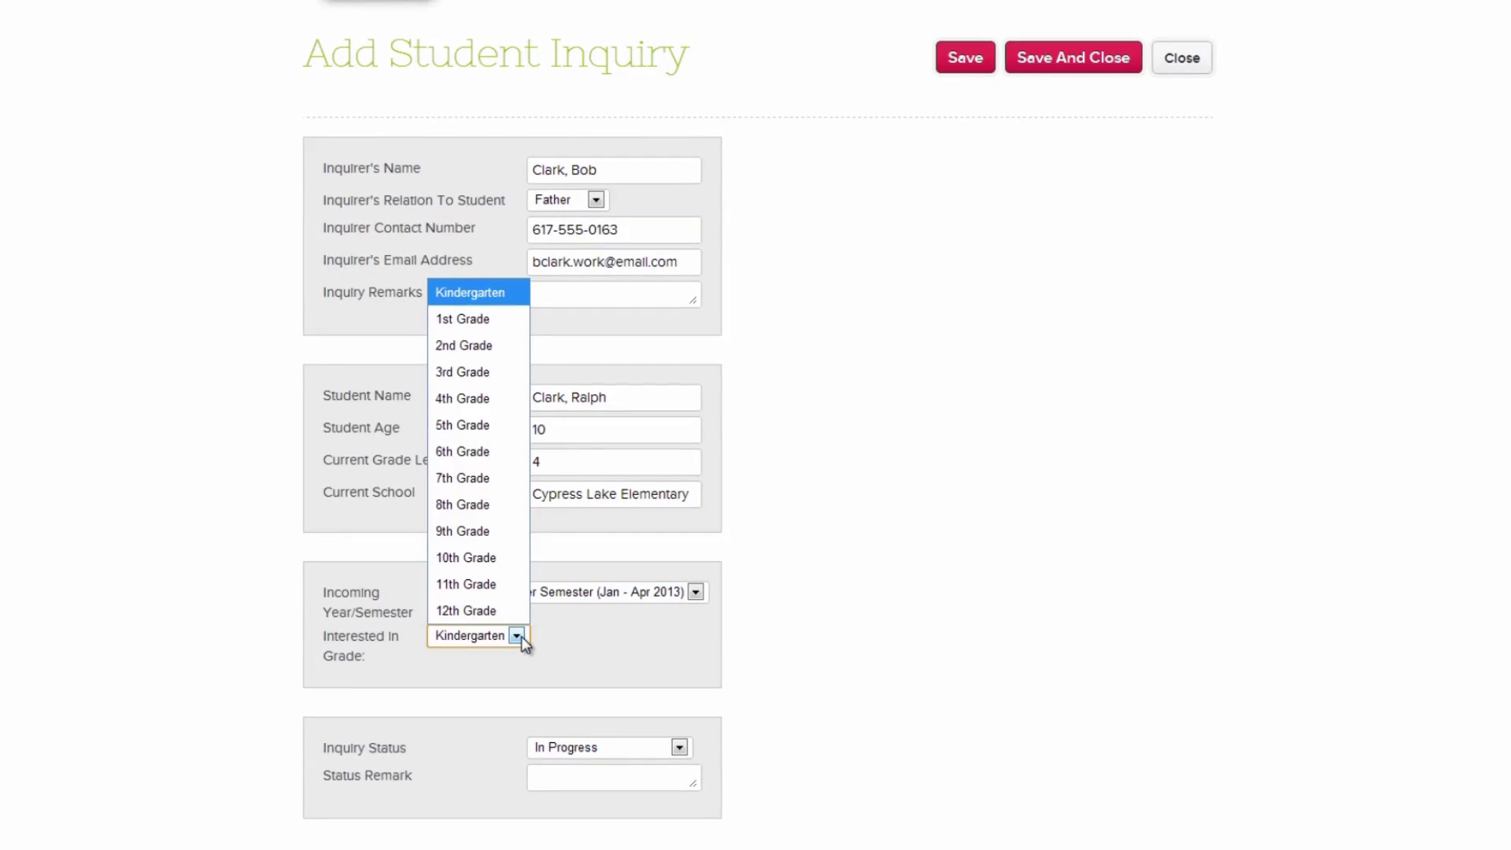
click(506, 396)
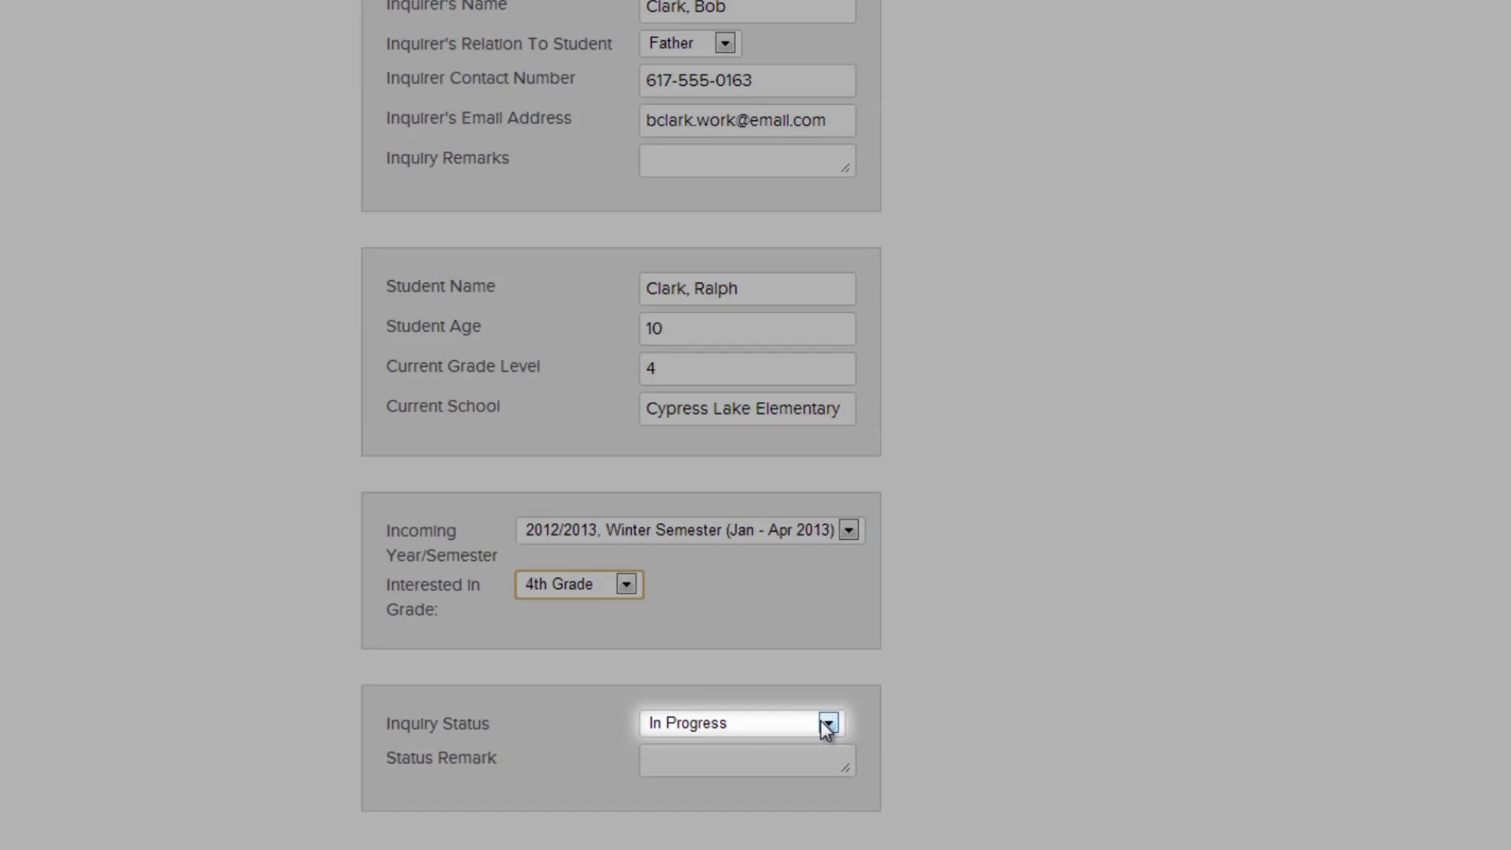
click(800, 727)
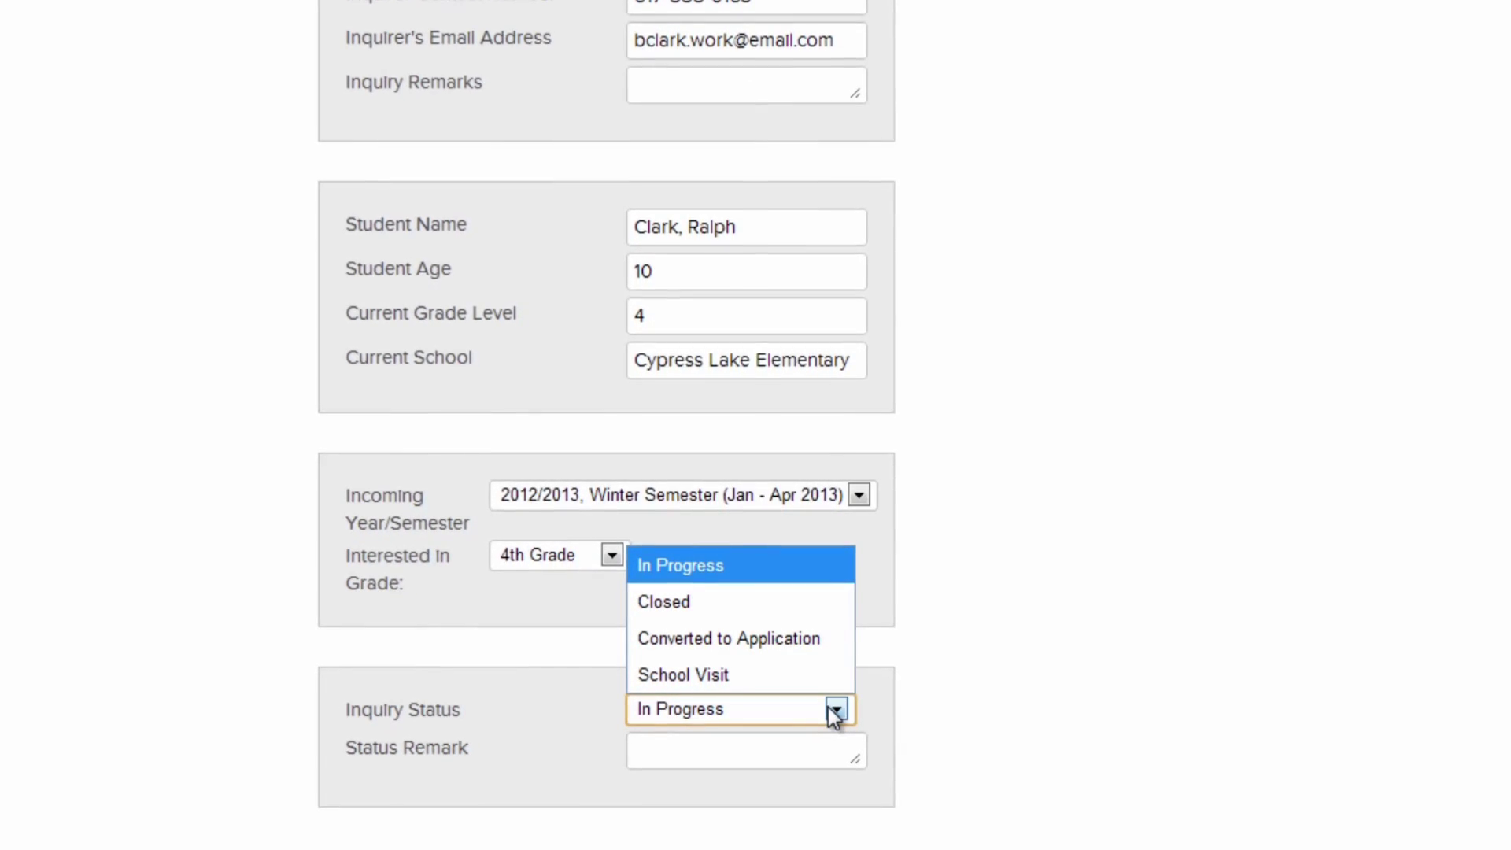
click(768, 572)
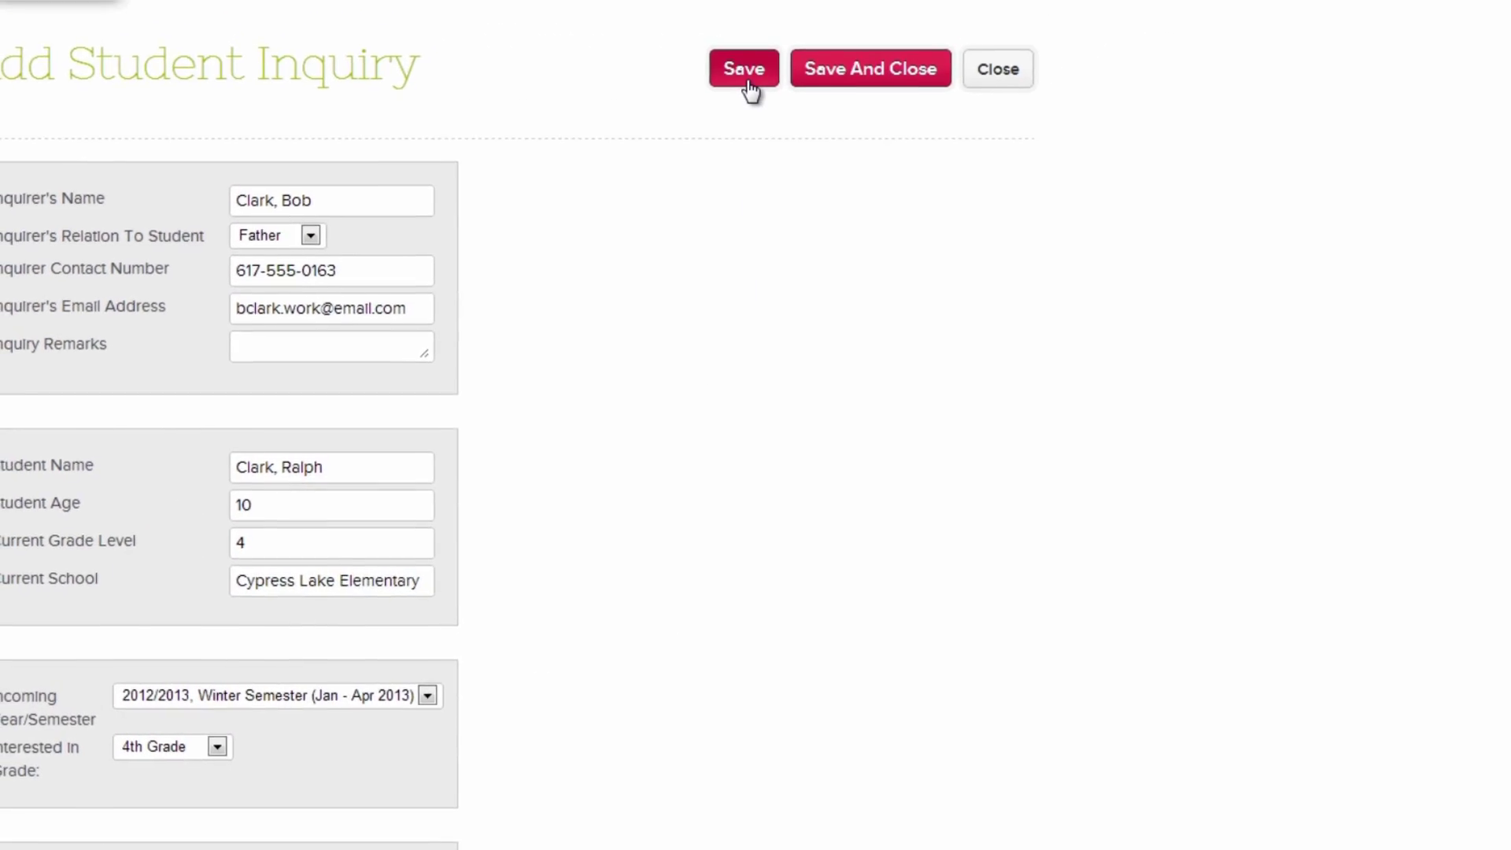
- Save the inquiry and post a comment noting the parent called asking about fees
click(744, 69)
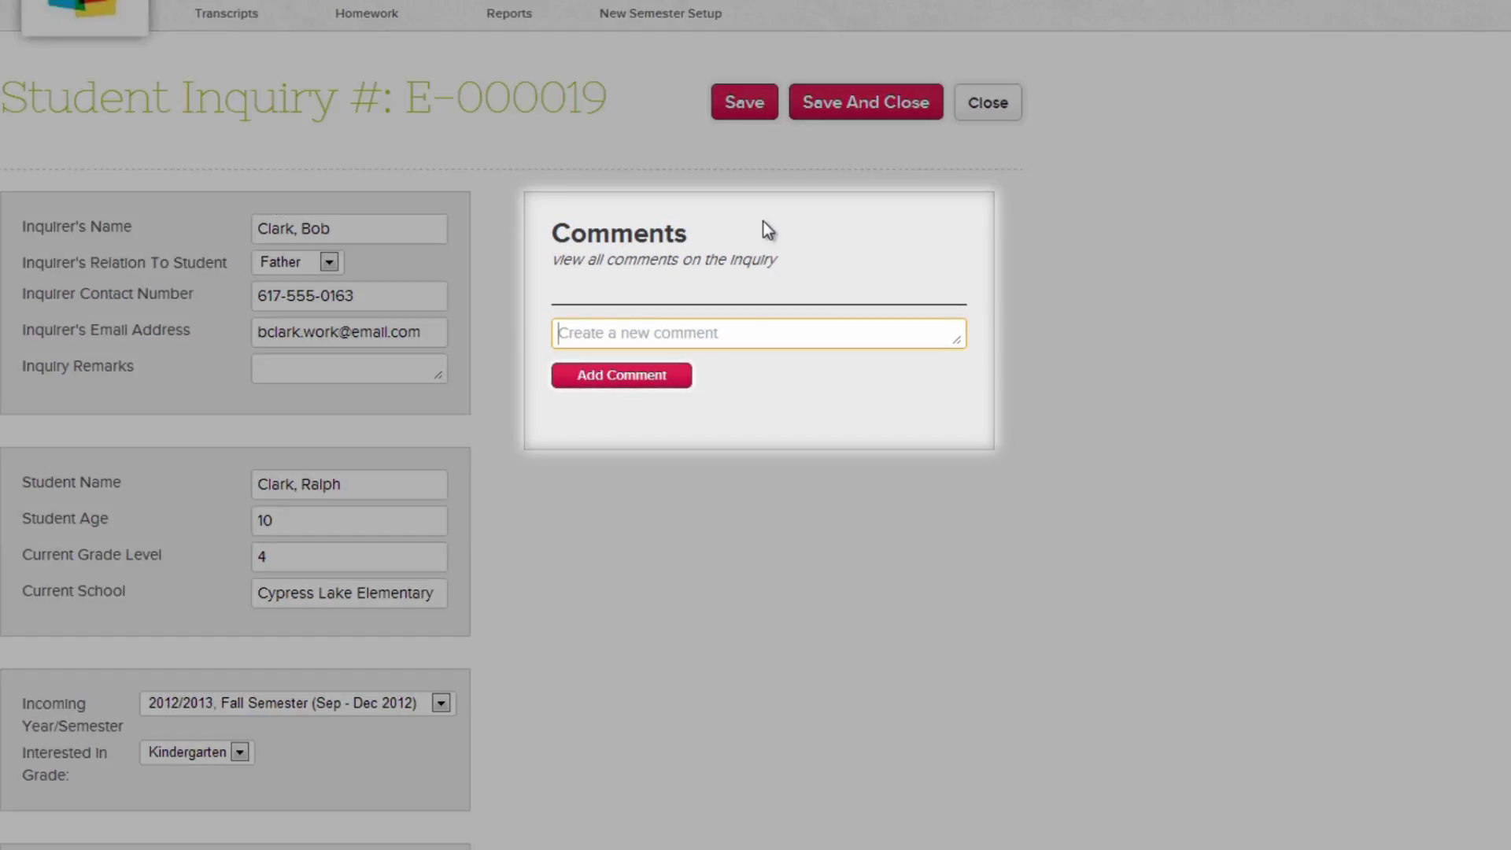
text(Peter called the sc)
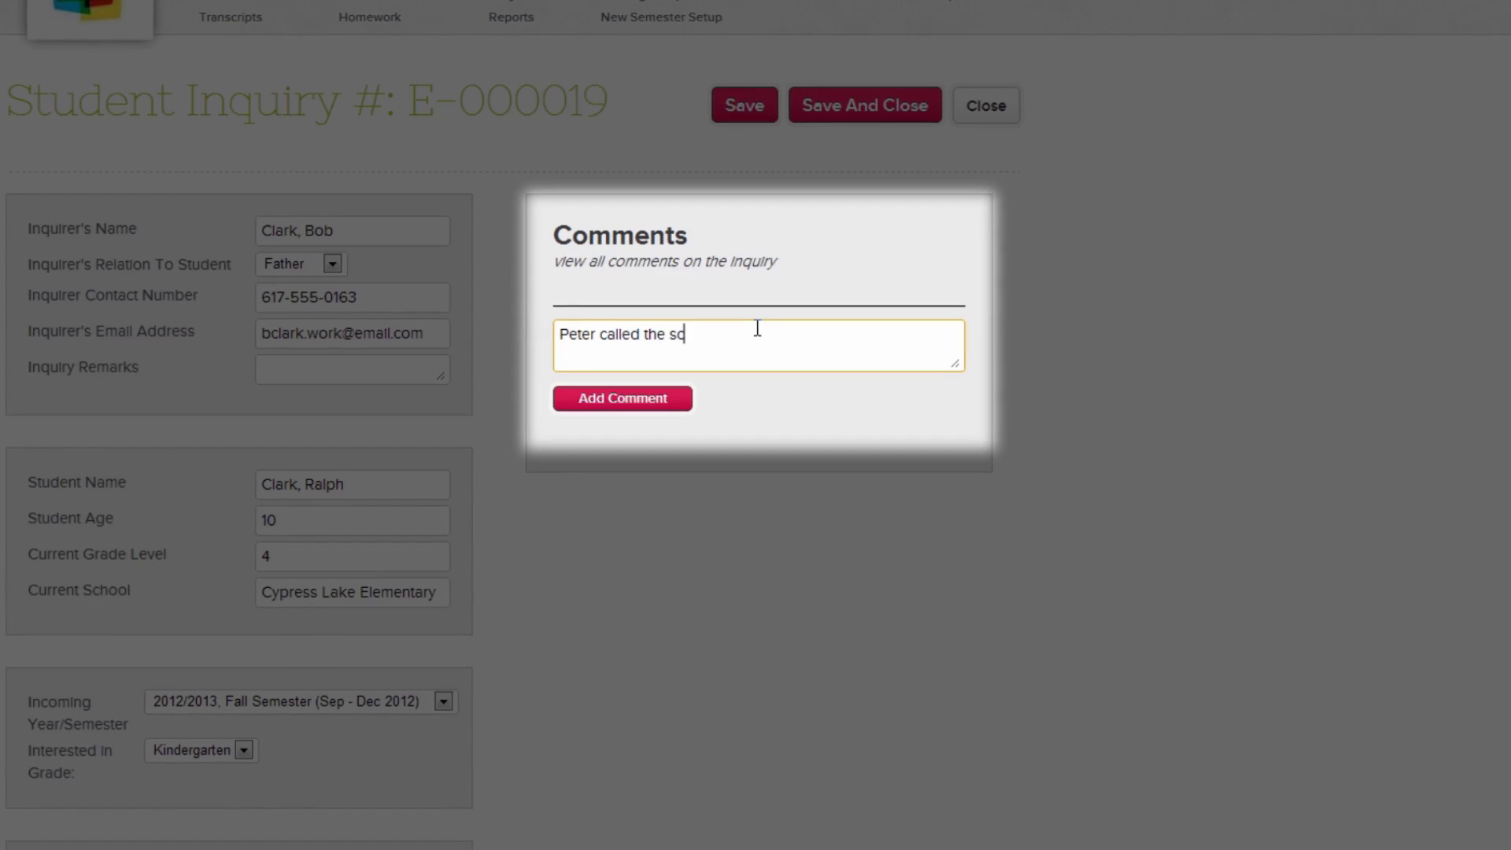
text(hool and asked about fees)
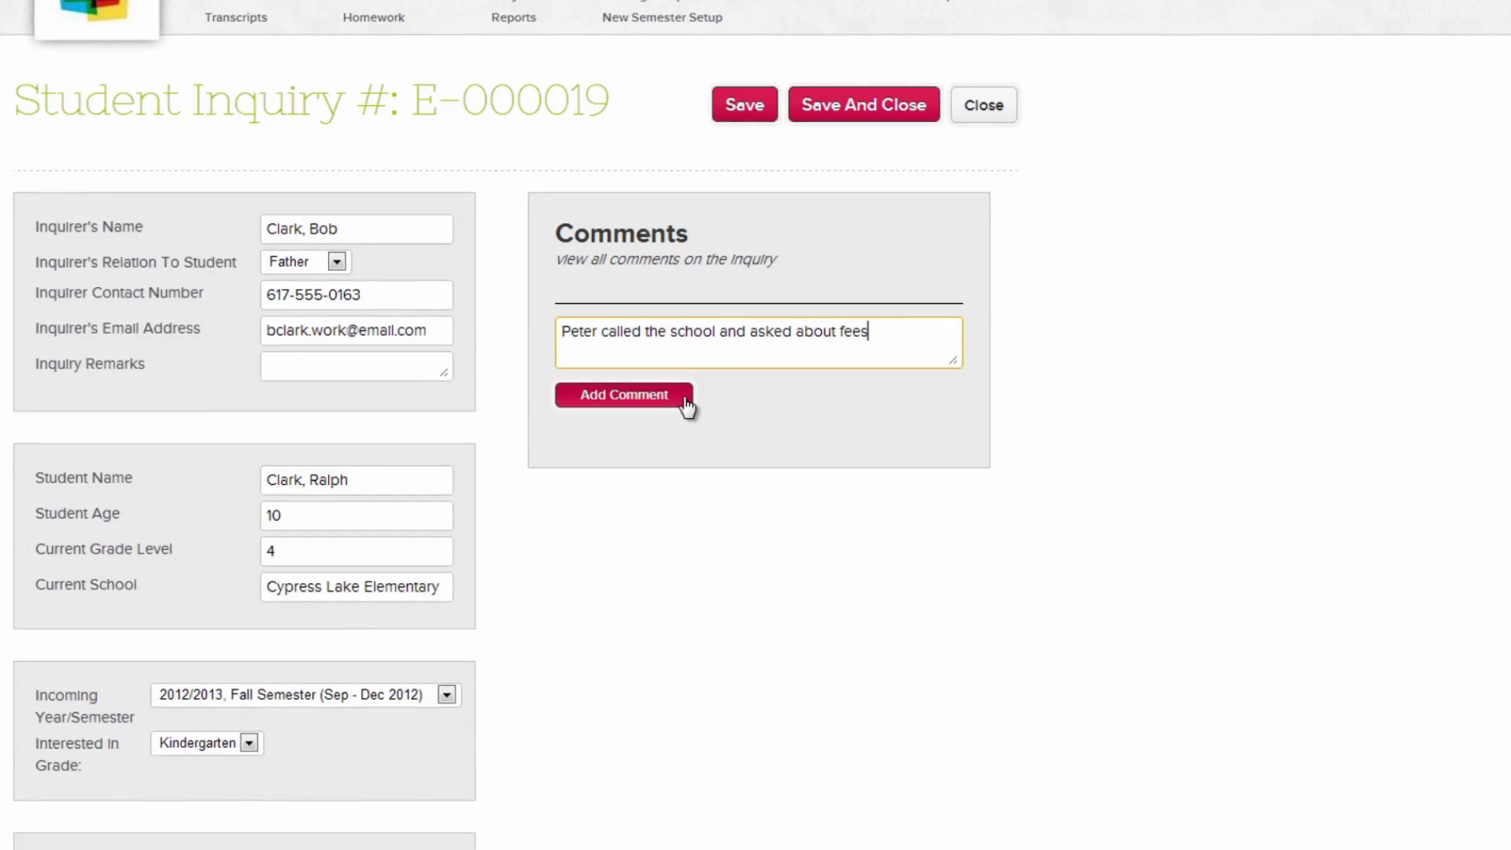
click(682, 396)
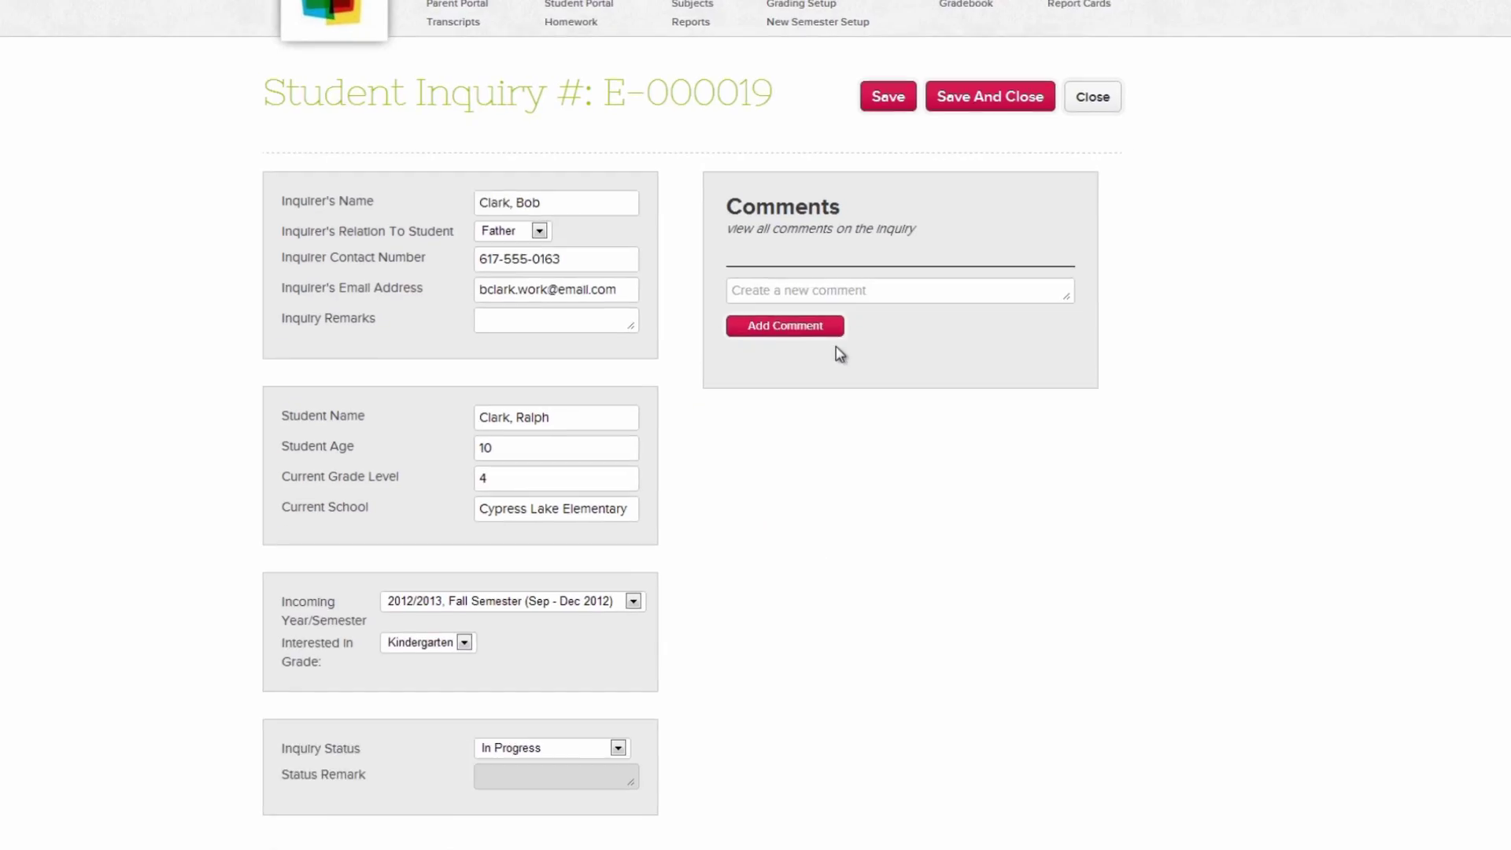
- Set the inquiry status to Converted to Application and save and close it
scroll(876, 346, down, 5)
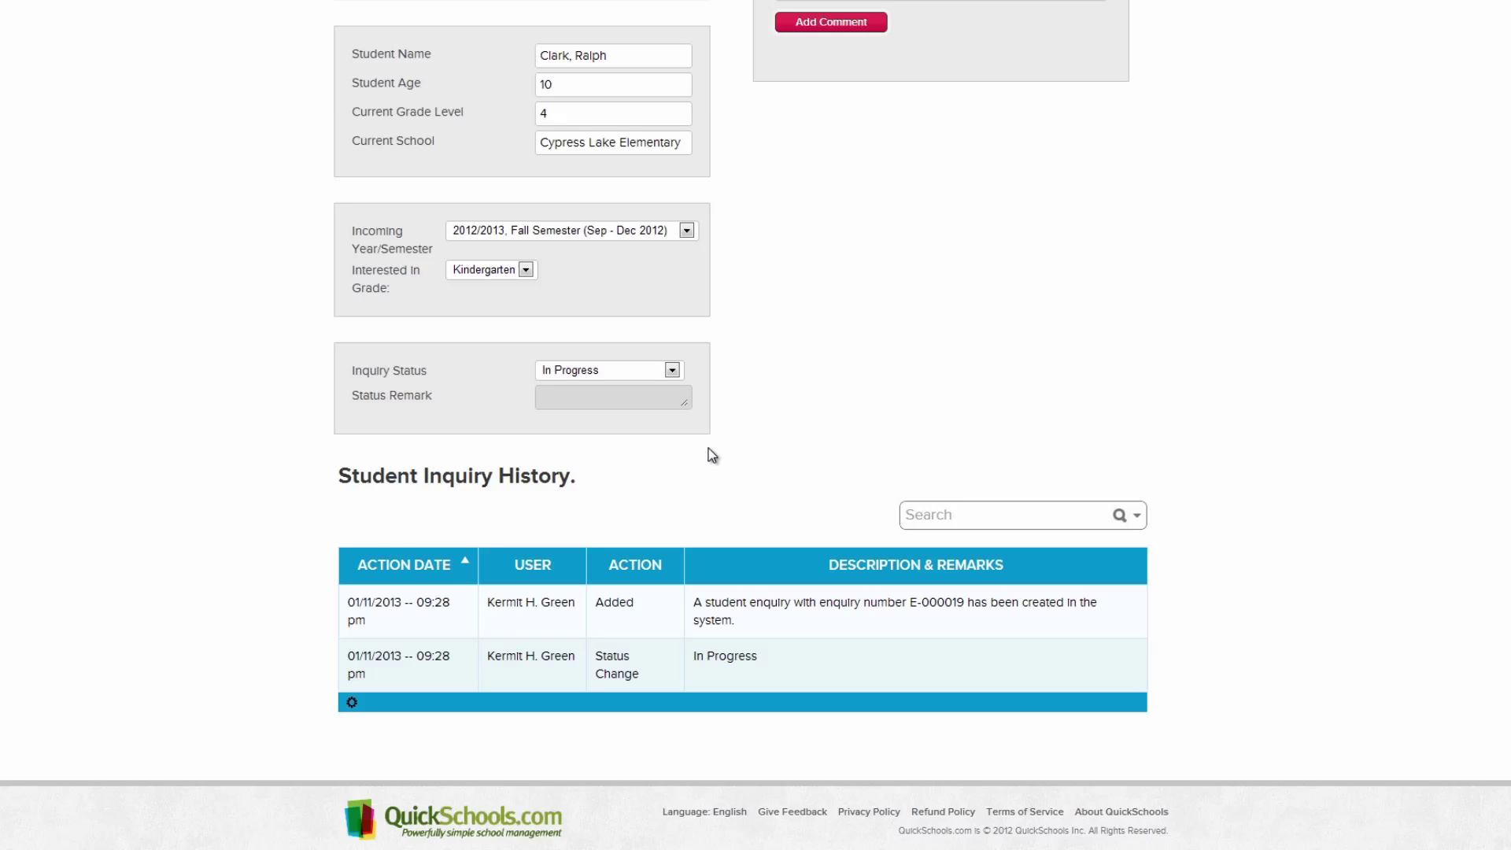
click(673, 369)
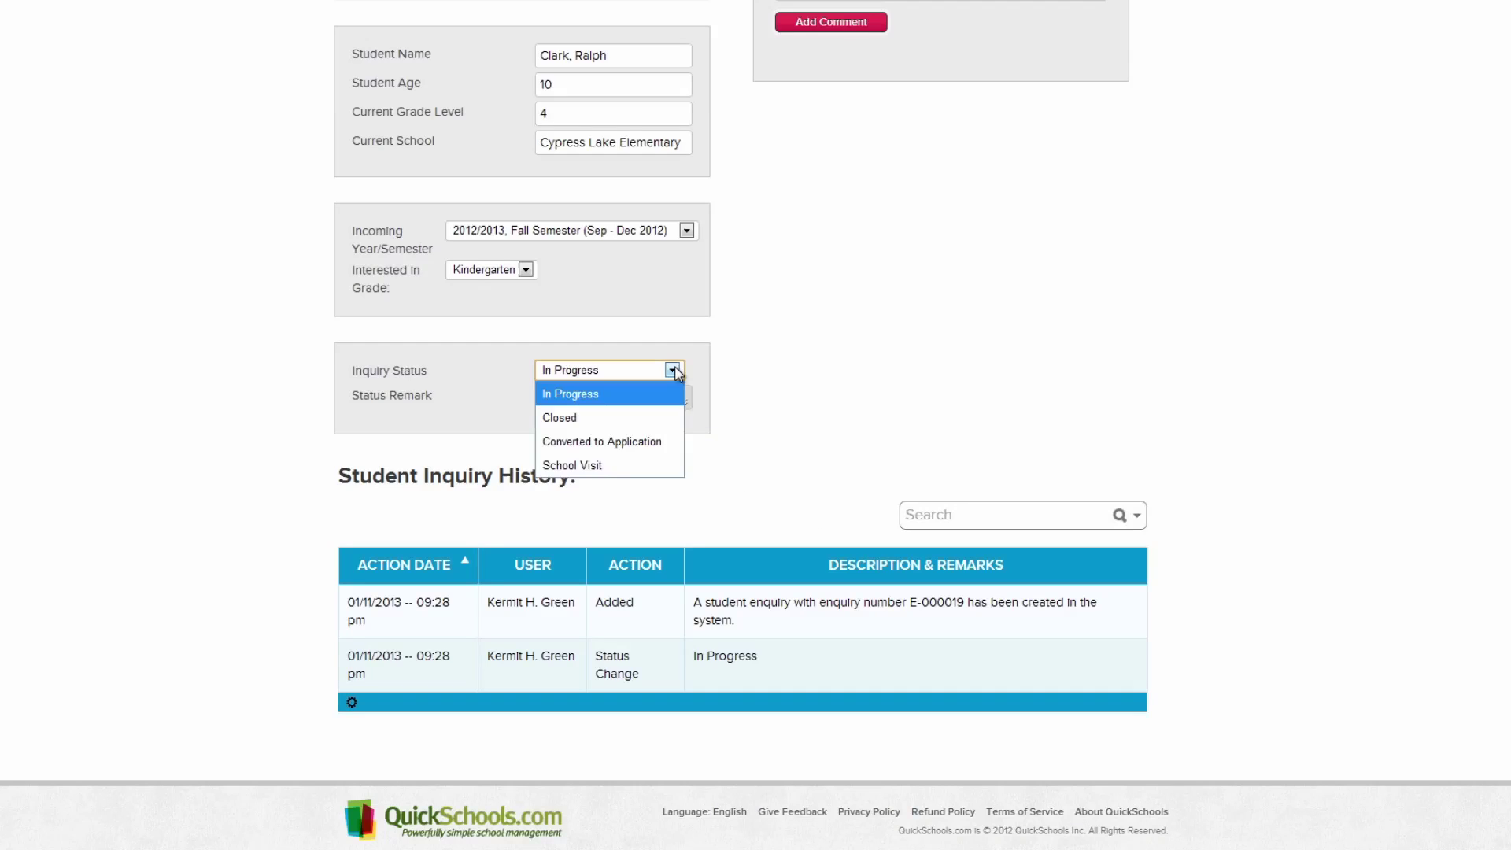
click(658, 439)
scroll(660, 432, up, 4)
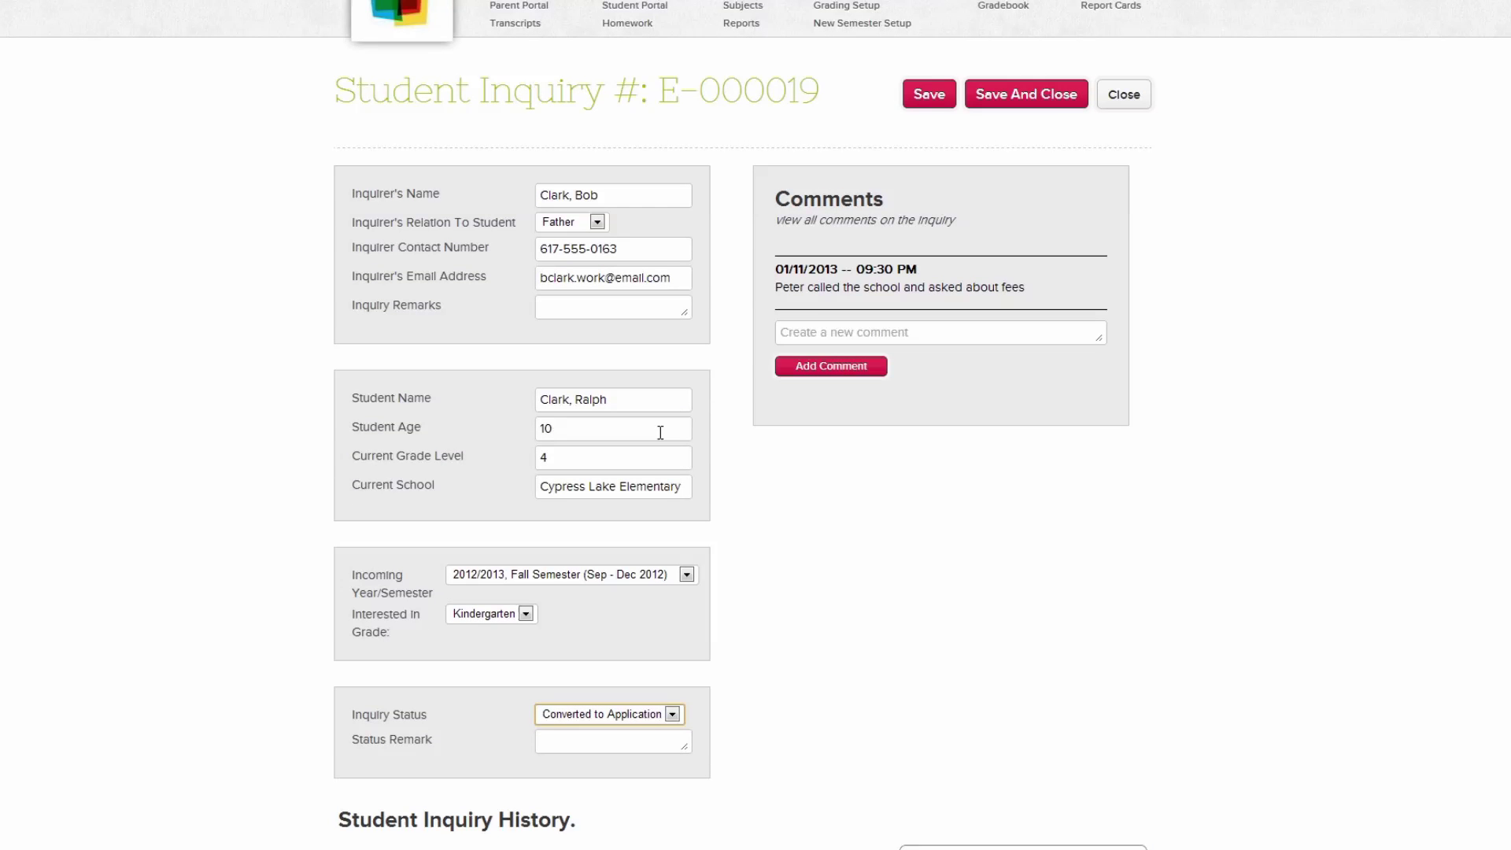
click(989, 102)
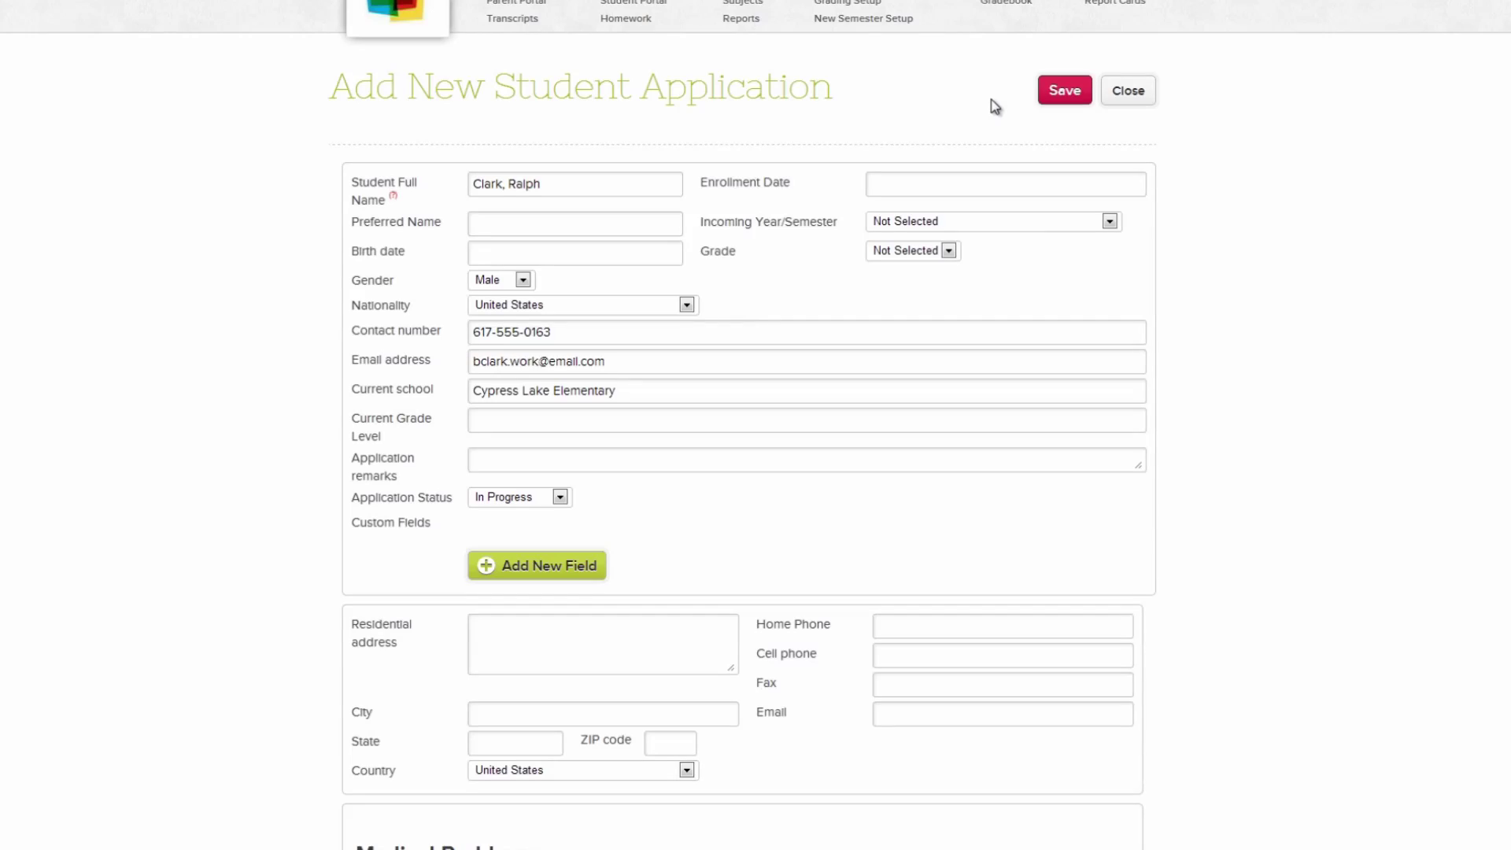
- Give the application birth date 01/29/2003, the 2012/2013 Winter Semester and 4th Grade
click(652, 255)
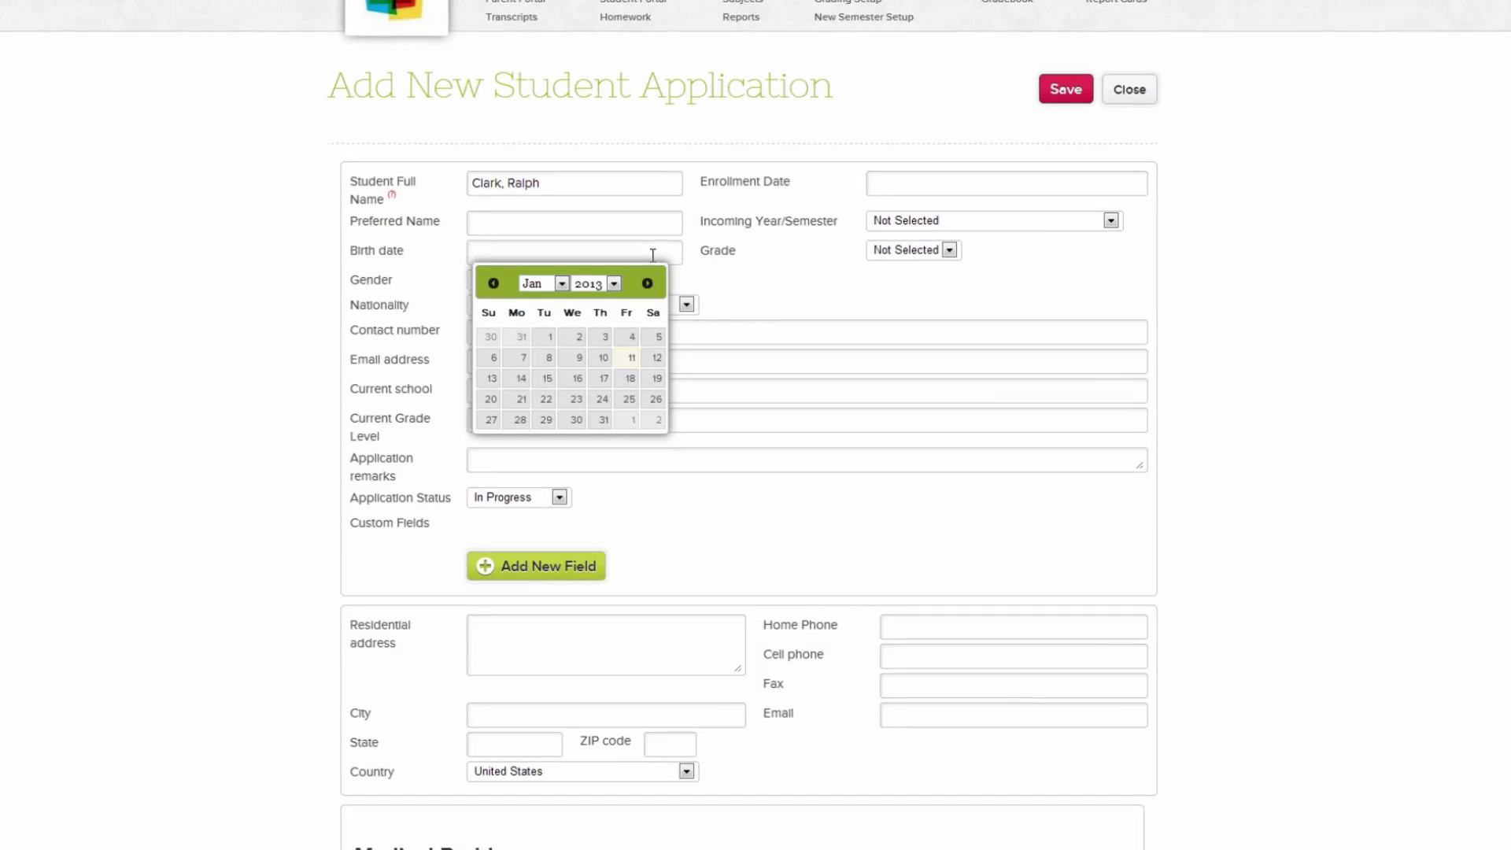
click(615, 283)
click(596, 305)
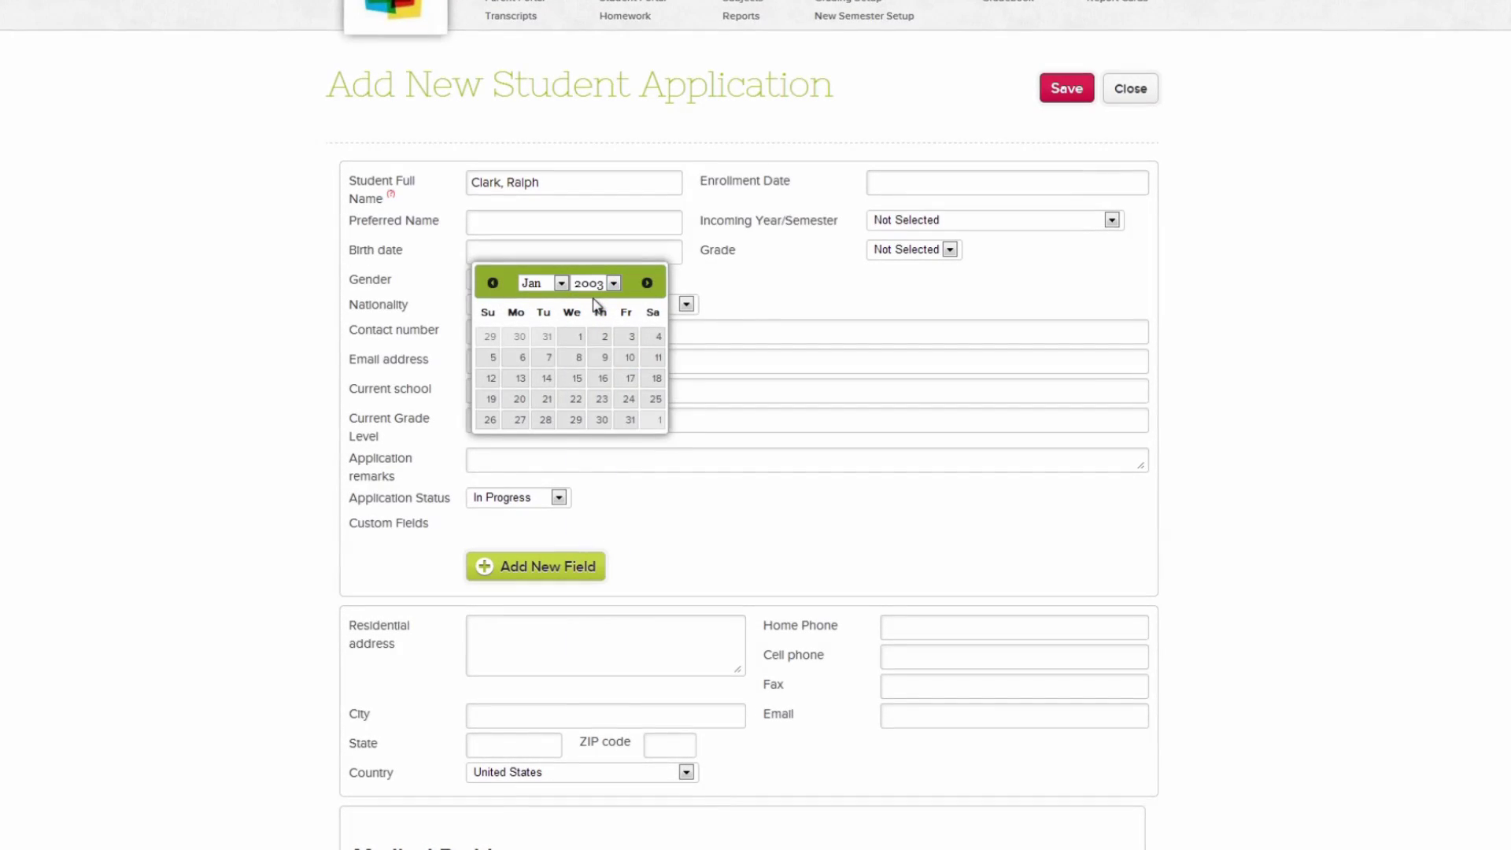
click(576, 420)
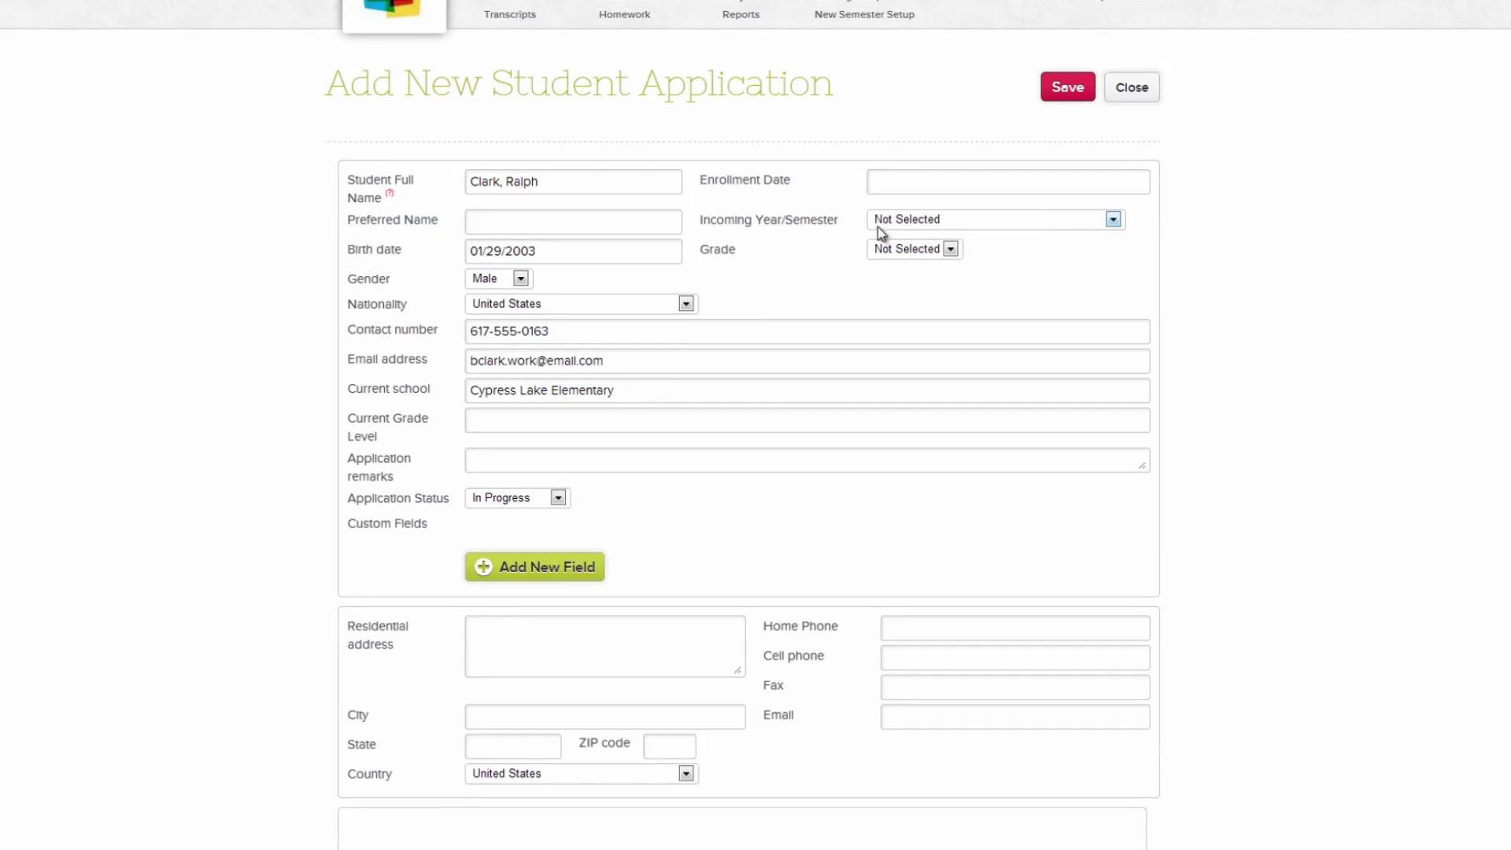
click(878, 224)
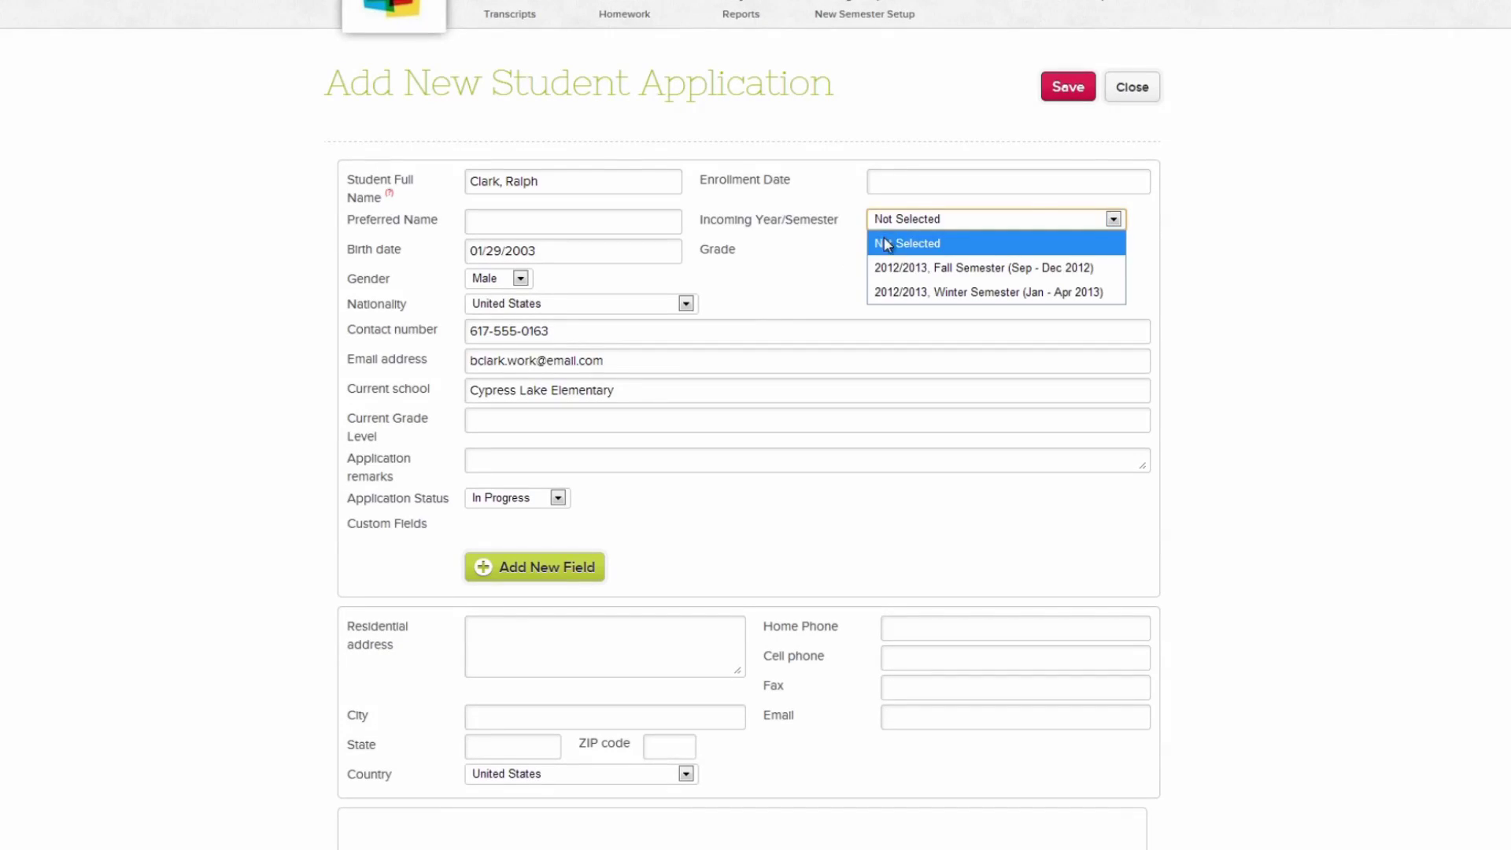
click(882, 286)
click(892, 251)
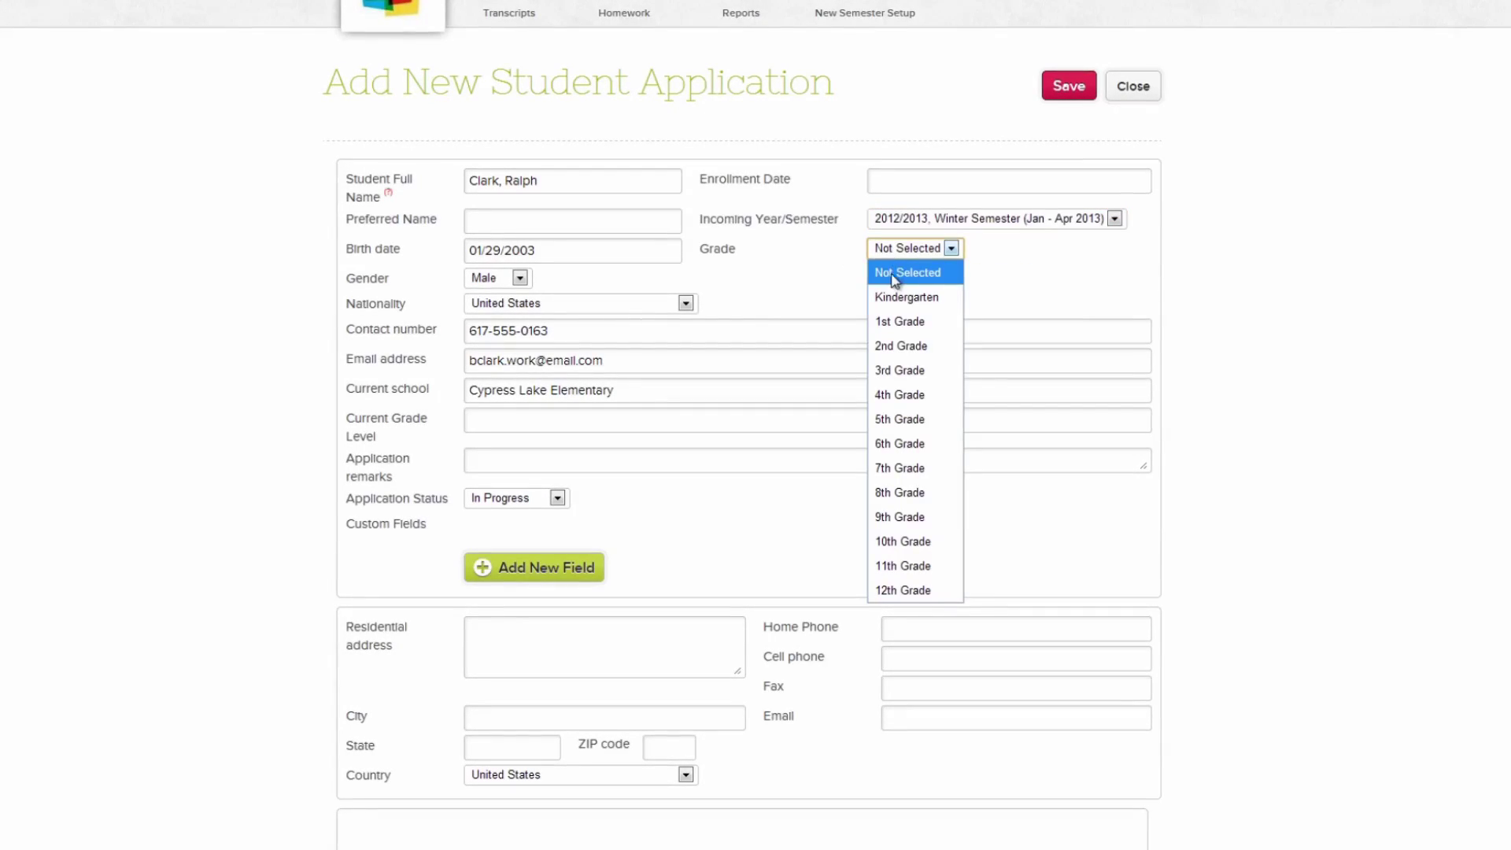
click(890, 392)
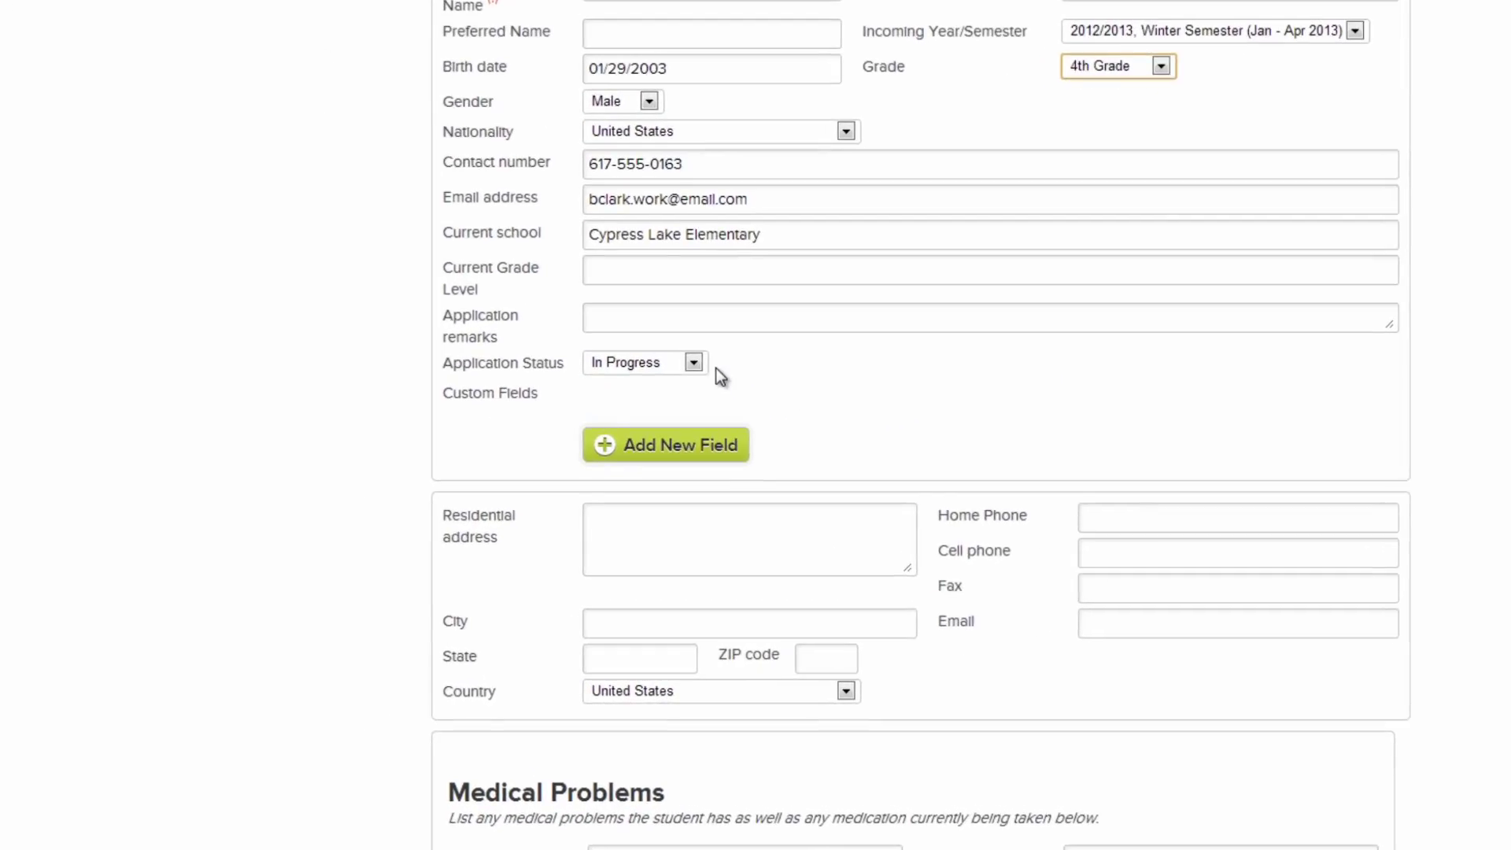
- Set the application status to Enrolled, save, and confirm the enrollment
click(561, 499)
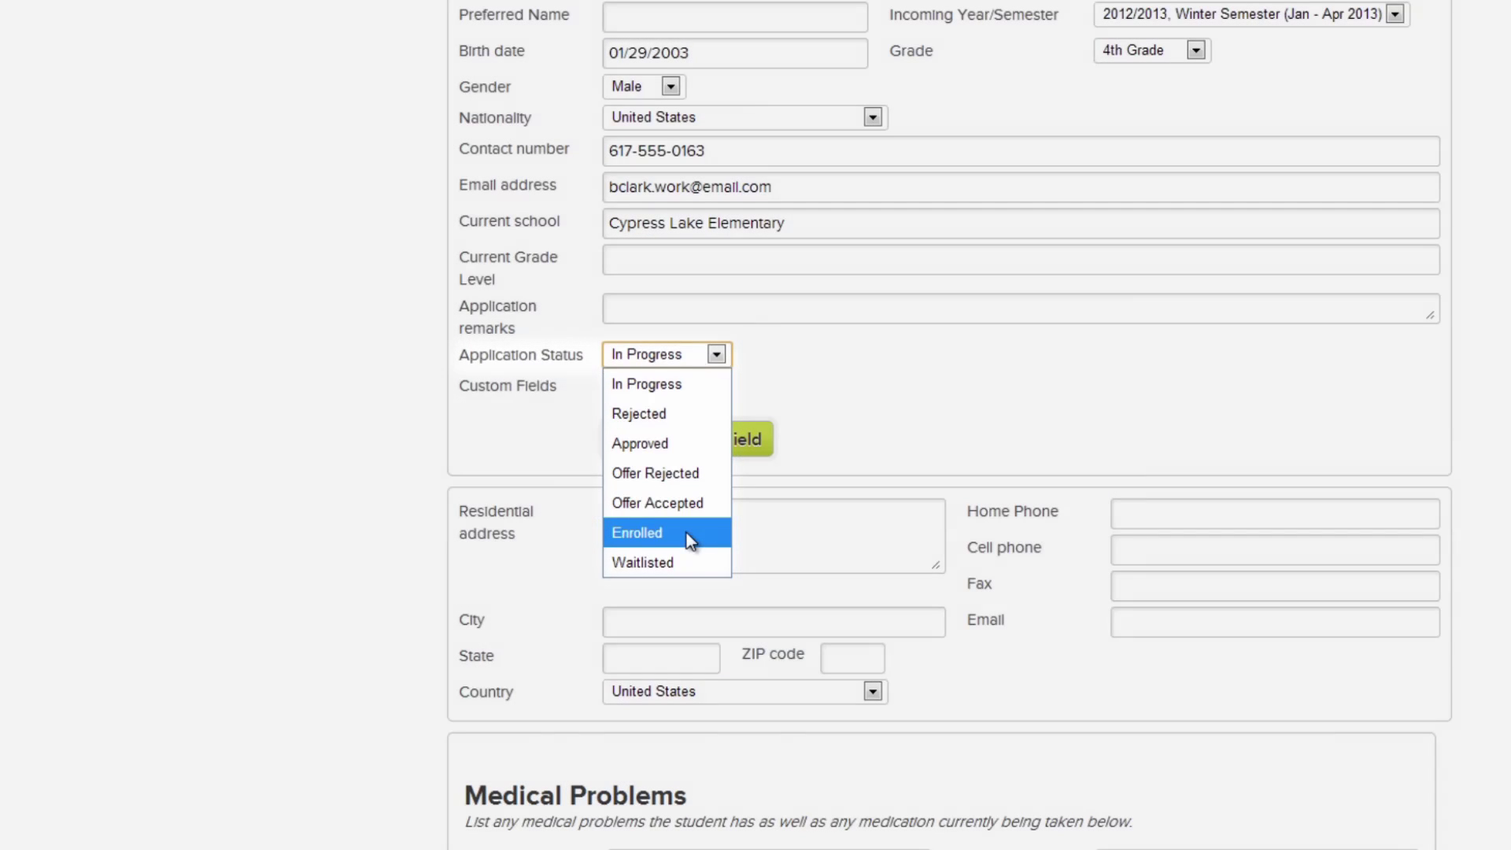
click(686, 532)
click(1054, 81)
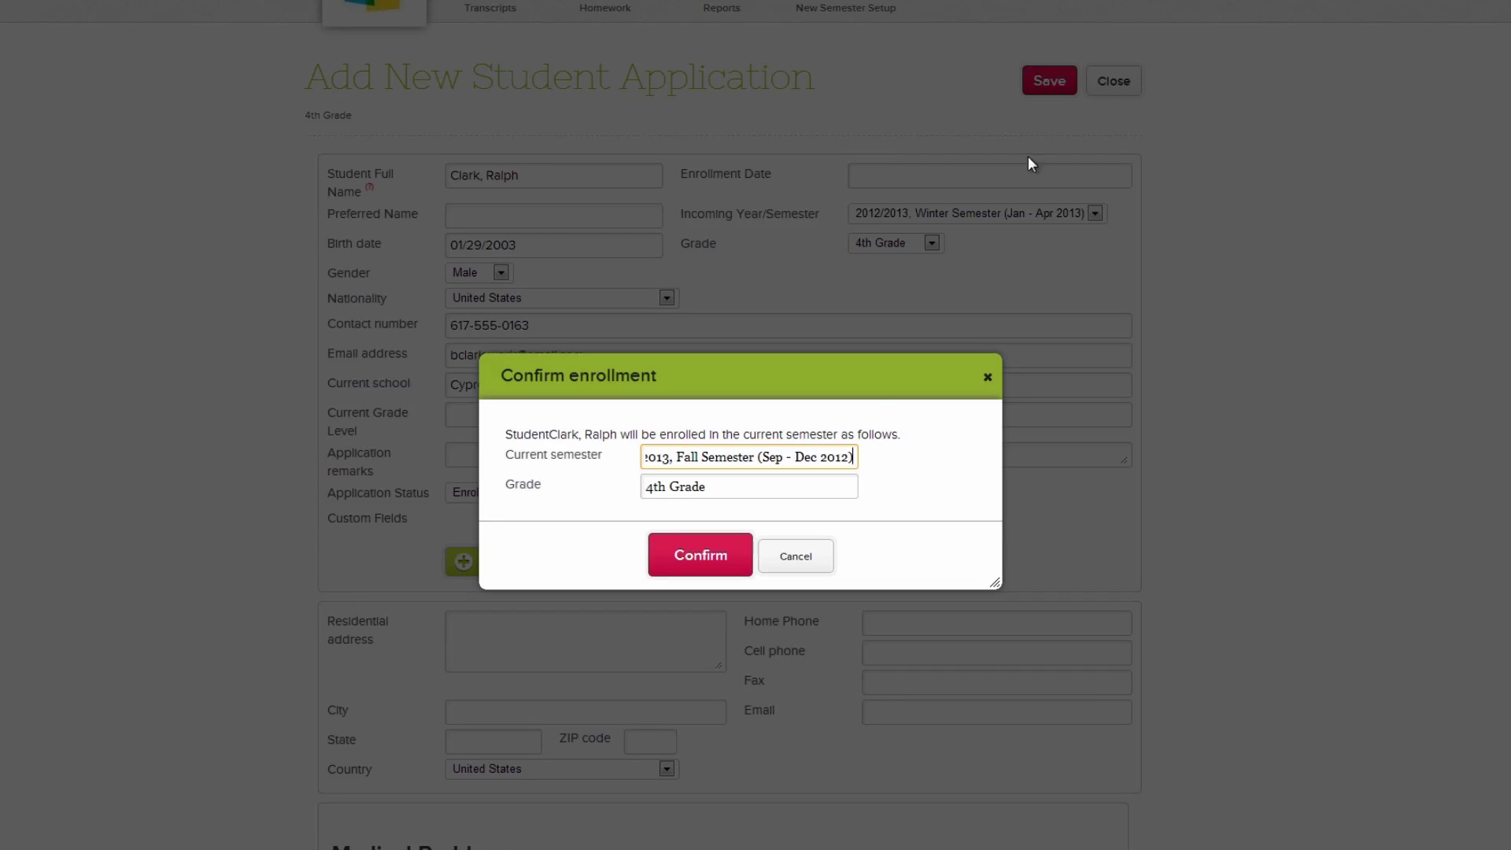
click(733, 563)
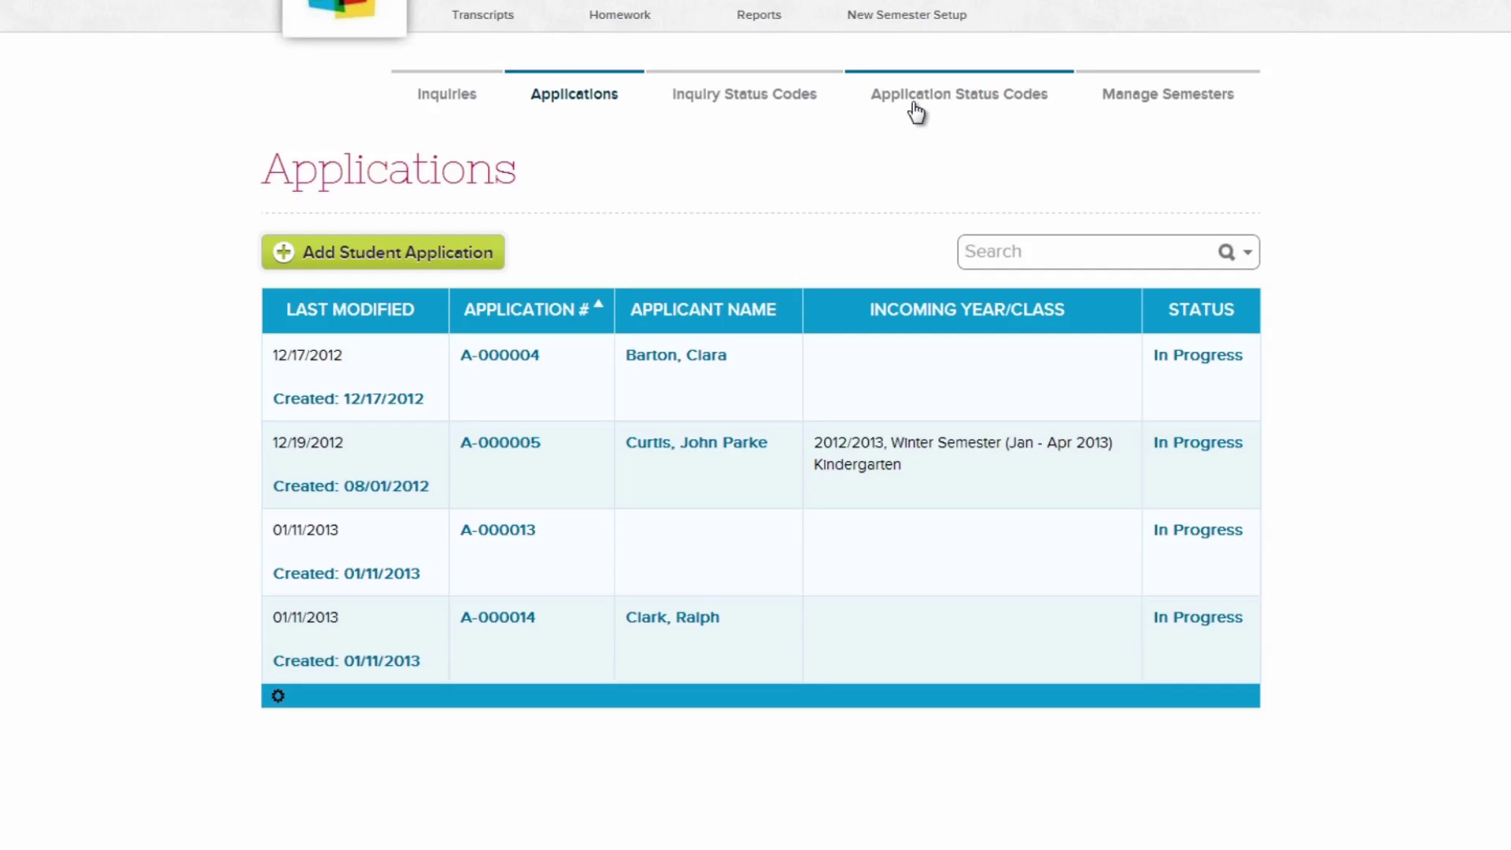
- Add a 'Has Paid' application status code and select it as an application's status
click(915, 106)
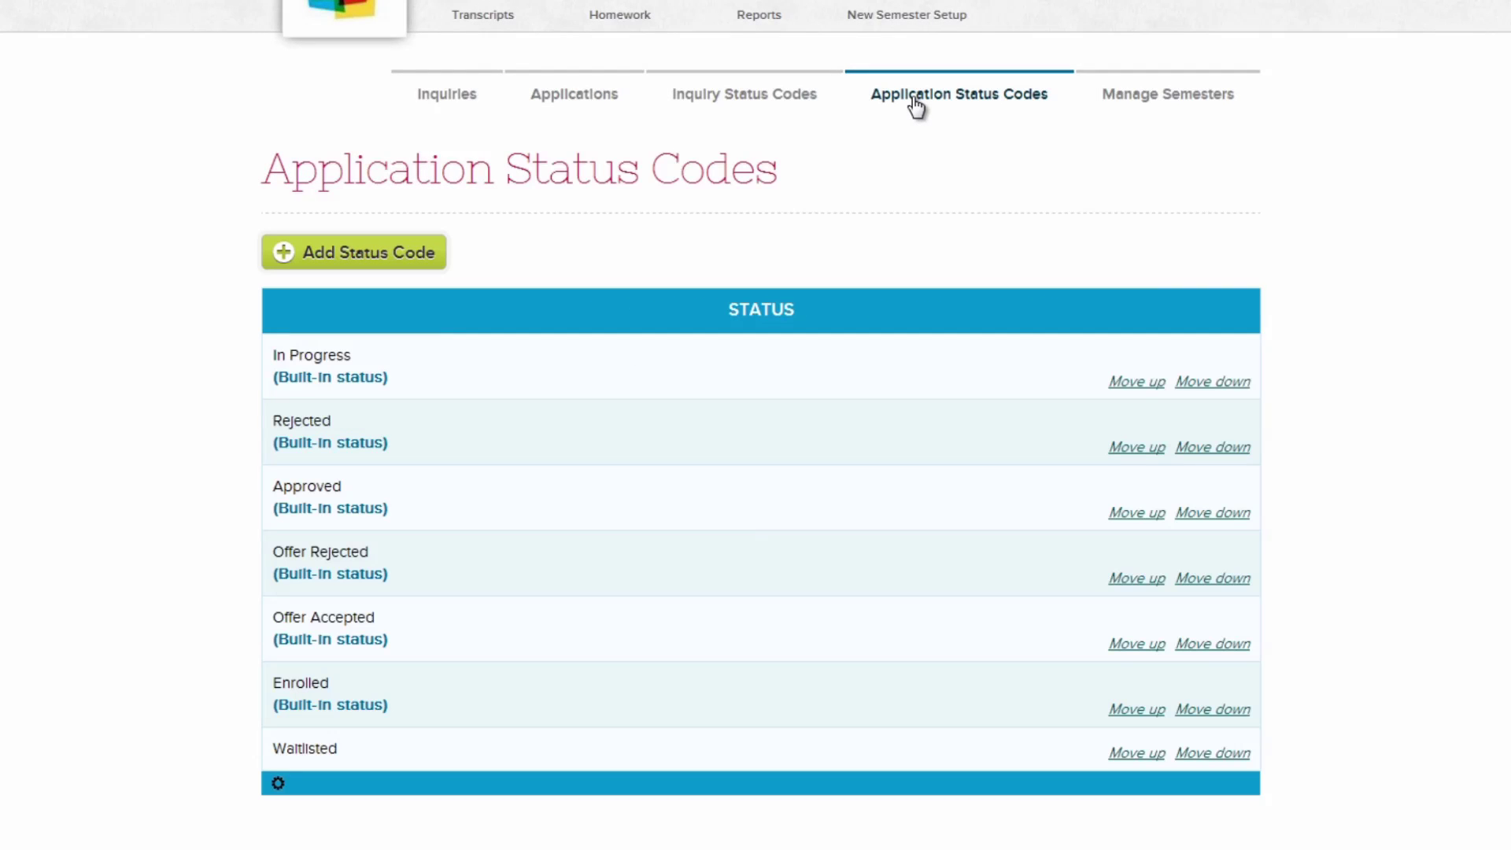
click(437, 265)
text(Has Paid)
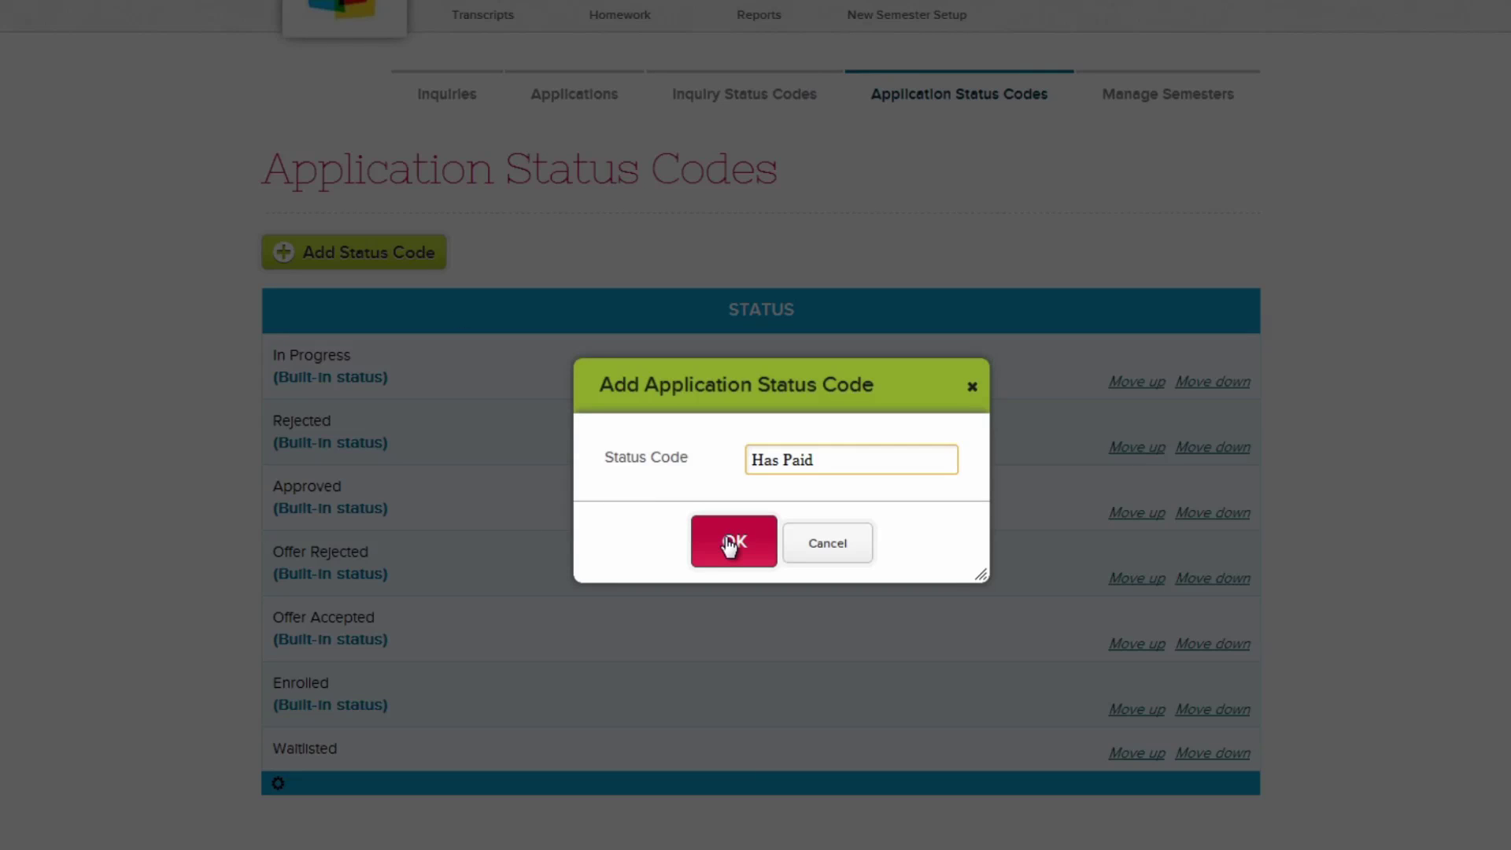
click(732, 540)
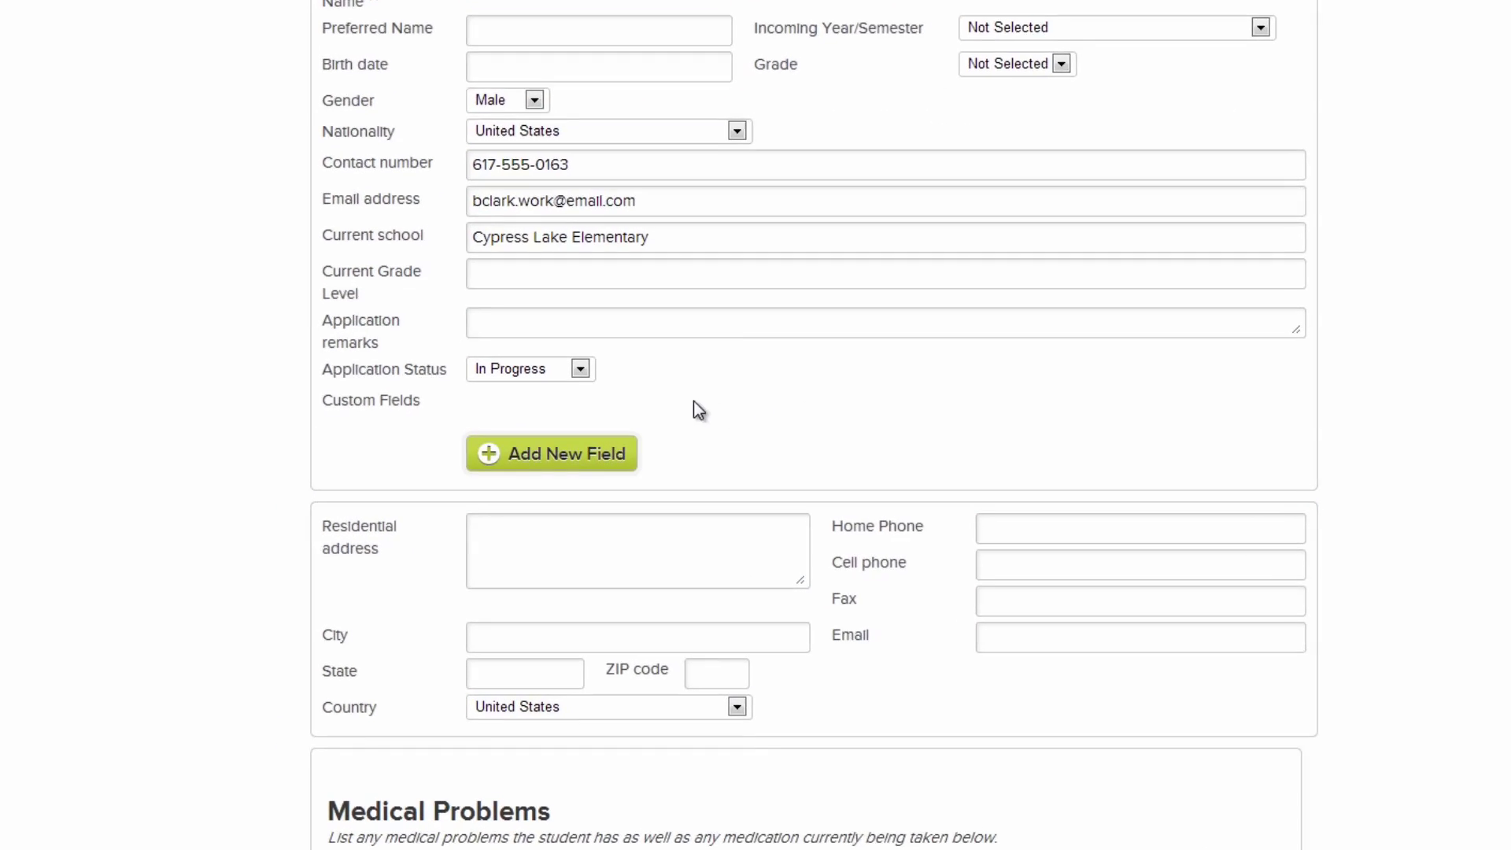
click(645, 351)
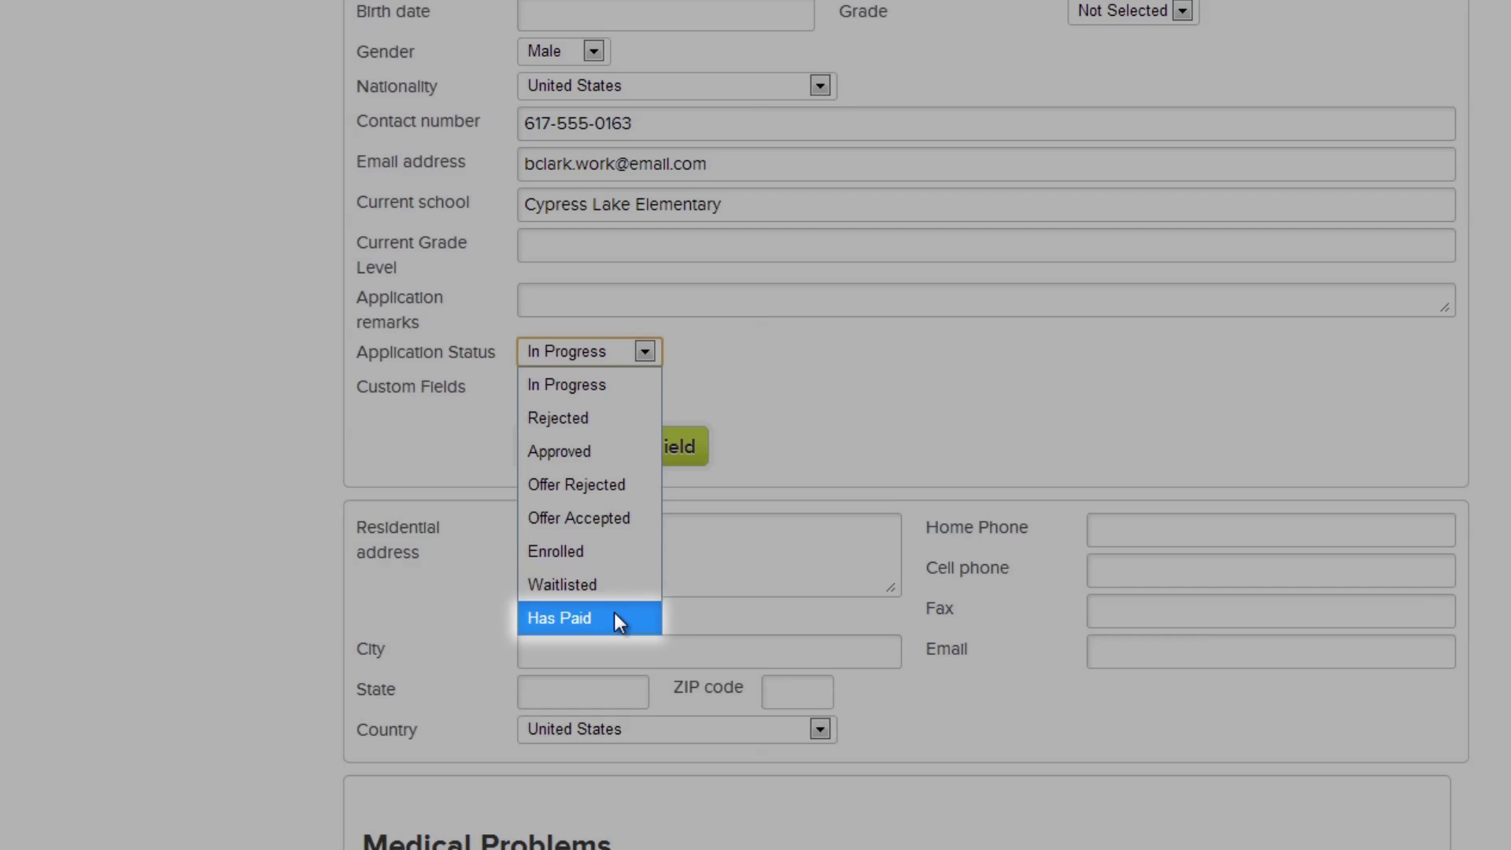
click(615, 615)
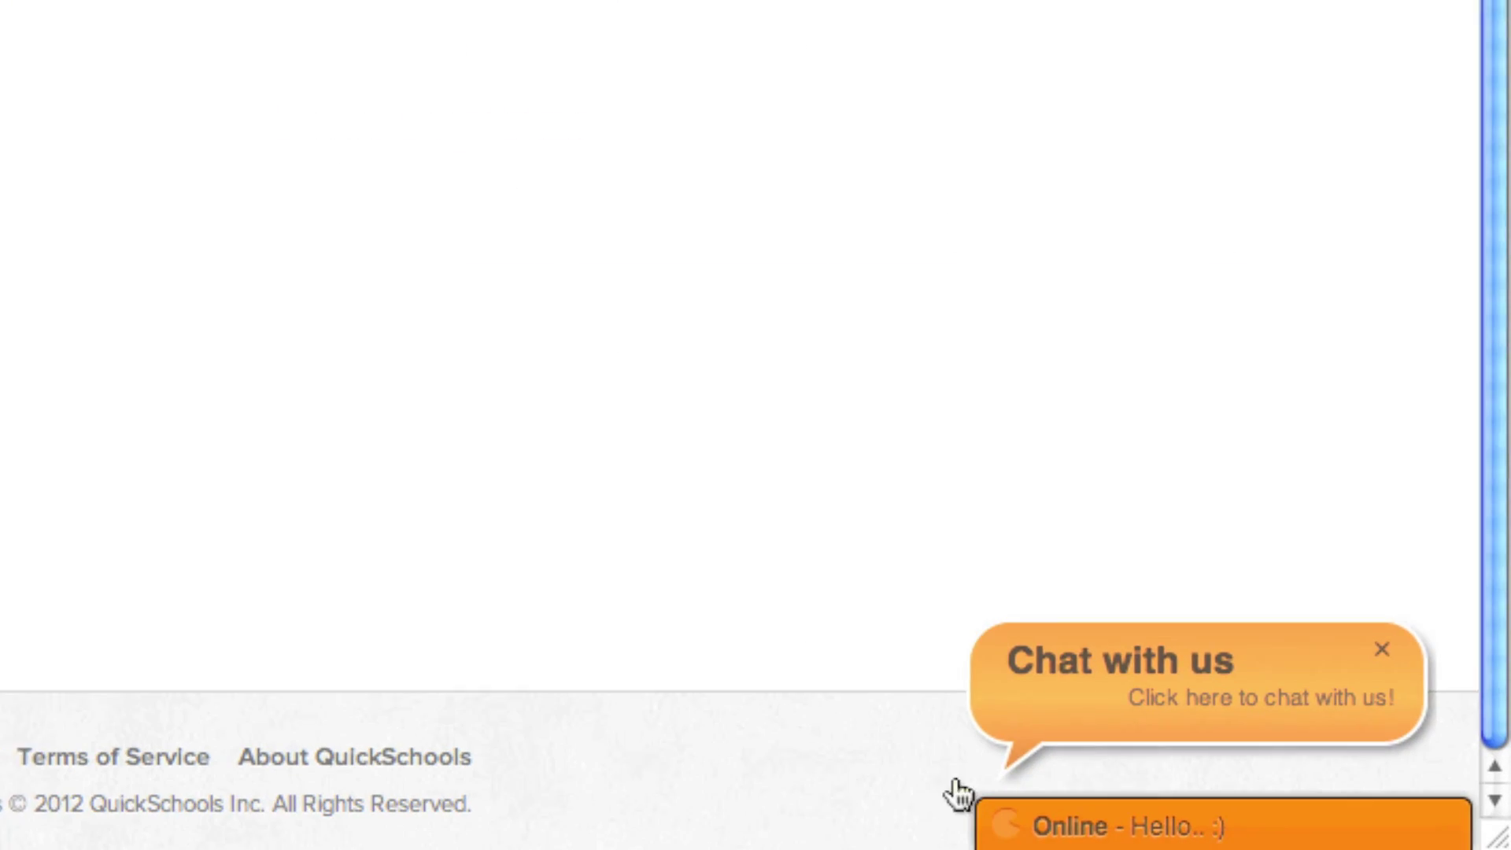
- Send the message 'help' in the Chat with us support window
click(1016, 823)
text(help)
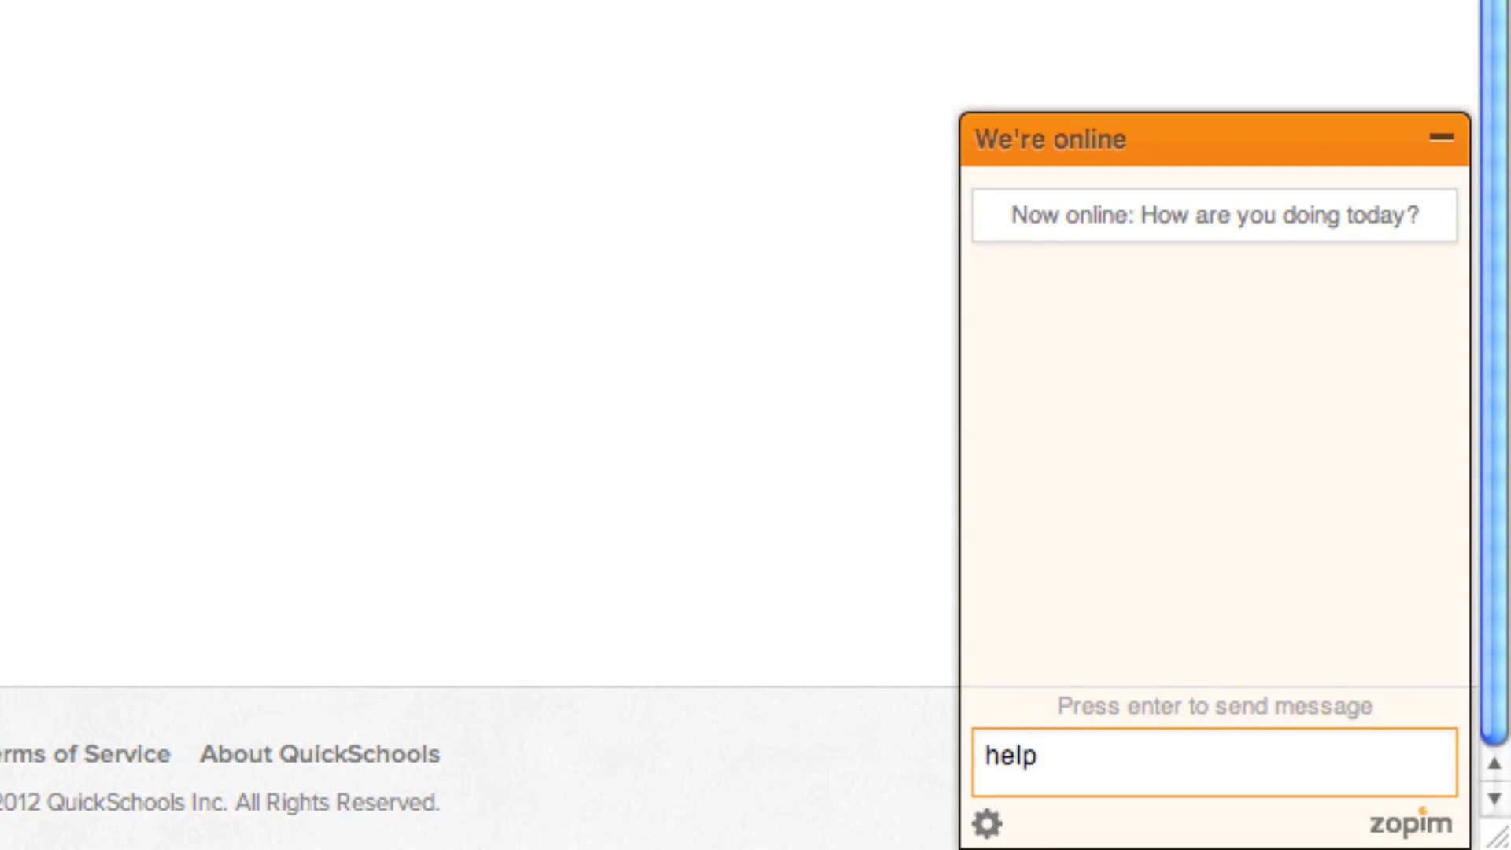
key(Return)
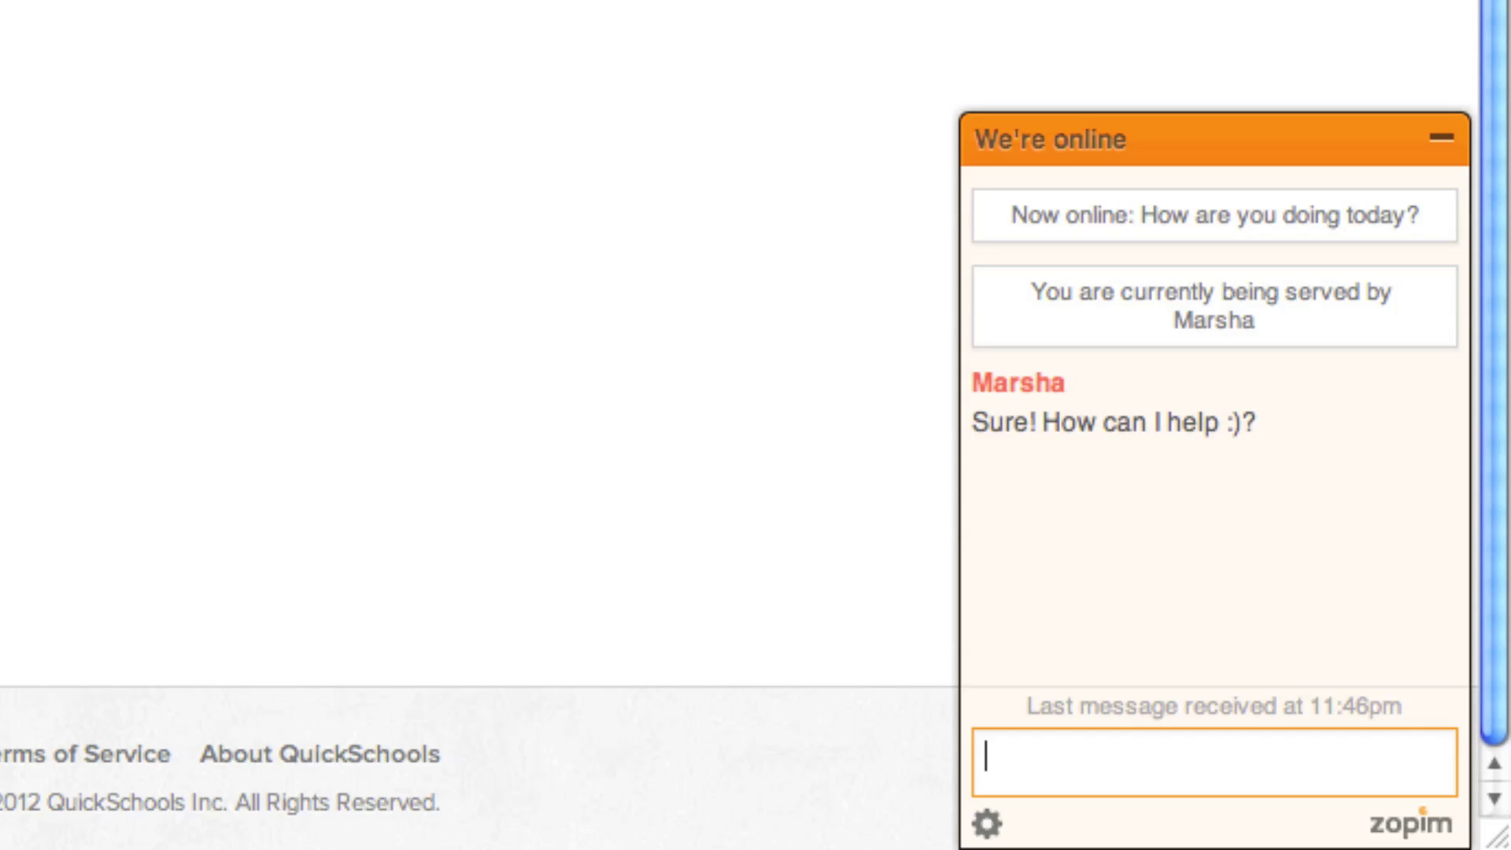